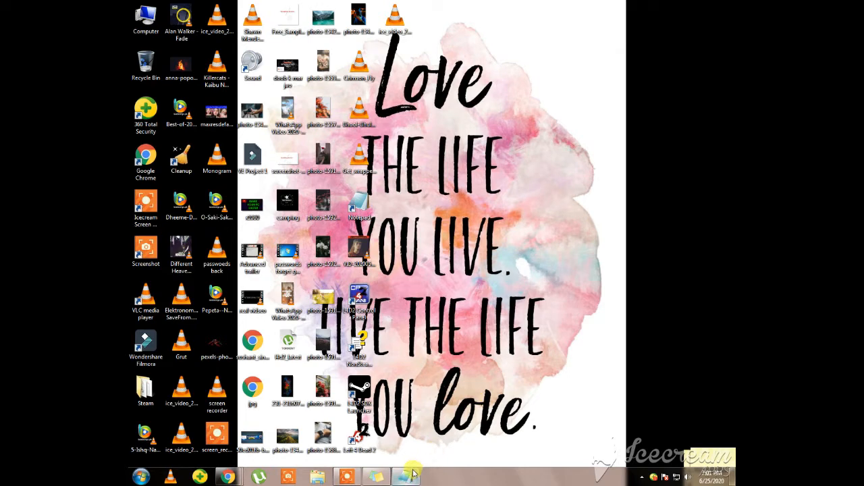
Bring up the Notepad note and read its opening lines about the best website for making thumbnails.
{"action": "left_click", "coordinate": [405, 476]}
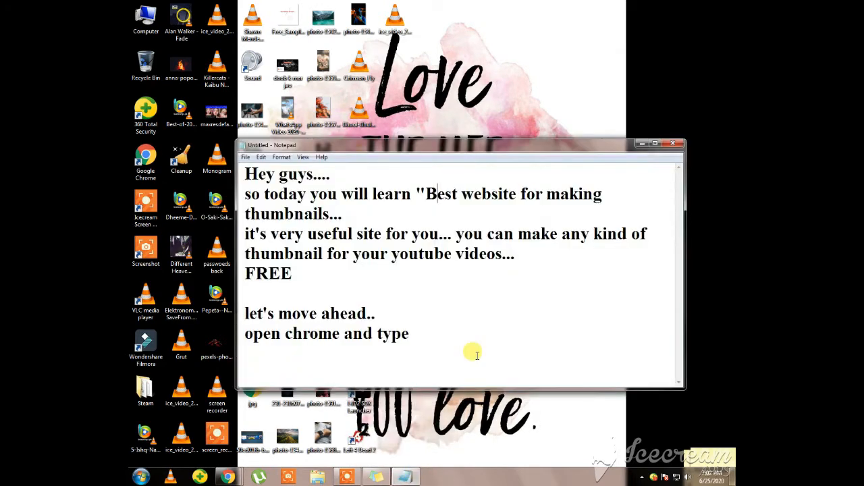
{"action": "left_click_drag", "start_coordinate": [527, 139], "coordinate": [530, 119]}
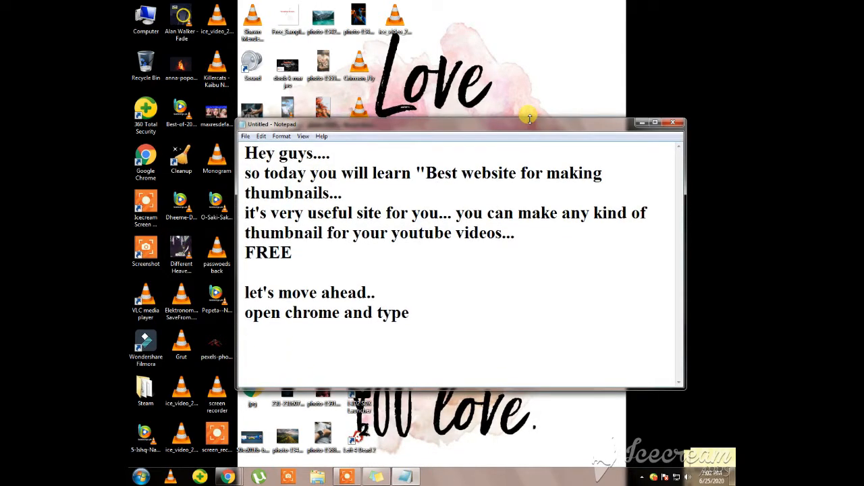
{"action": "left_click", "coordinate": [242, 150]}
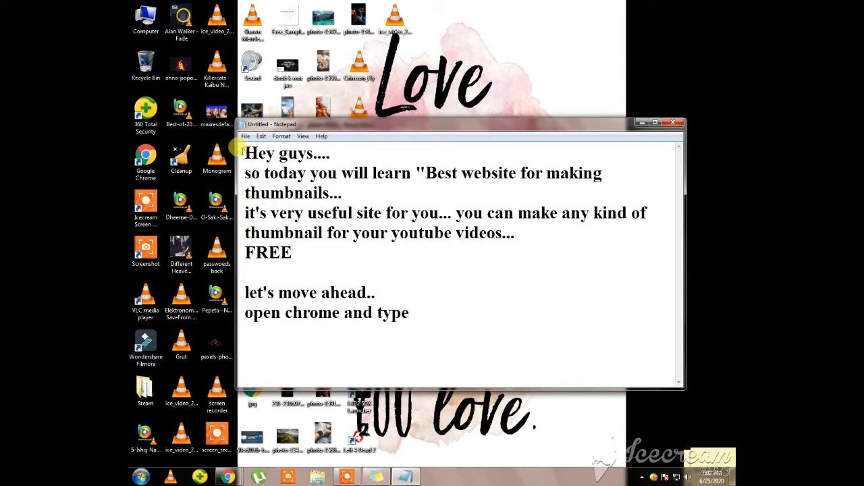
{"action": "left_click_drag", "start_coordinate": [242, 149], "coordinate": [330, 157]}
{"action": "left_click", "coordinate": [337, 158]}
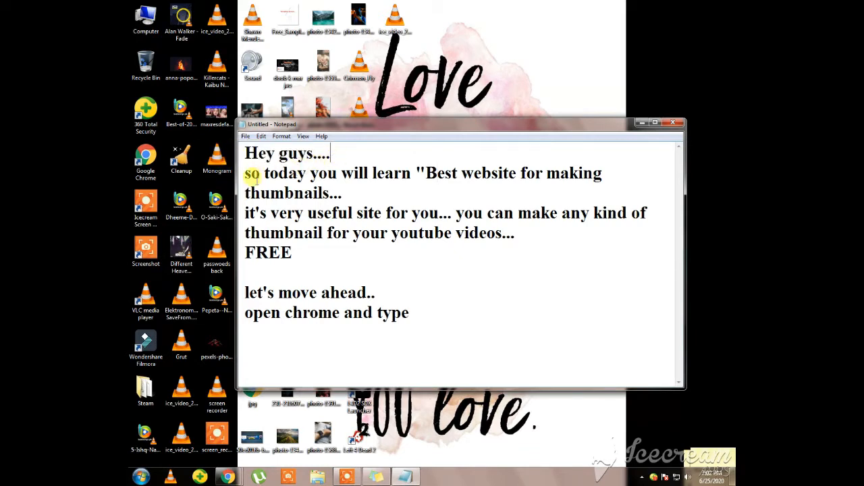
{"action": "left_click_drag", "start_coordinate": [246, 177], "coordinate": [617, 179]}
{"action": "left_click", "coordinate": [413, 168]}
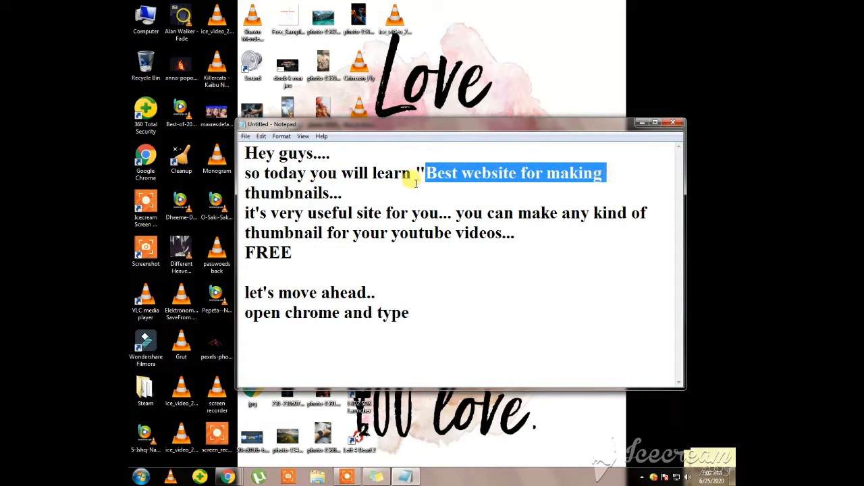
{"action": "left_click_drag", "start_coordinate": [244, 194], "coordinate": [347, 196]}
{"action": "double_click", "coordinate": [350, 196]}
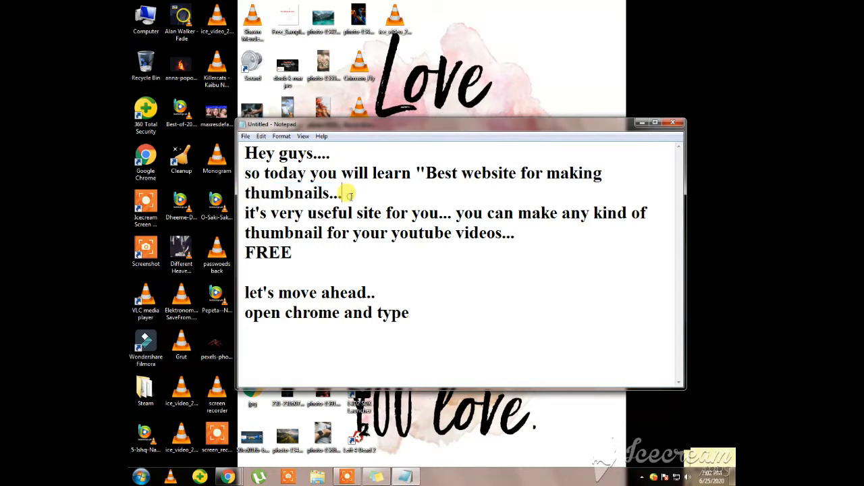
{"action": "left_click", "coordinate": [352, 194]}
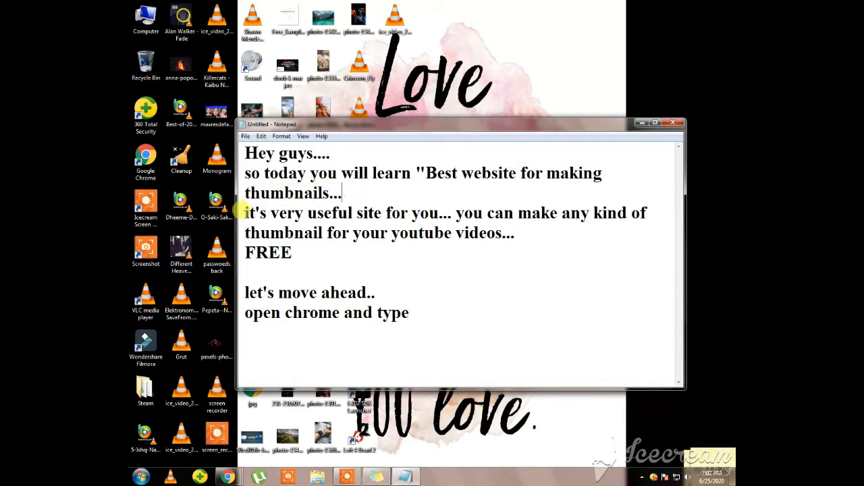
Read the rest of the note, from the site's usefulness down to the line about opening Chrome.
{"action": "left_click_drag", "start_coordinate": [245, 213], "coordinate": [669, 224]}
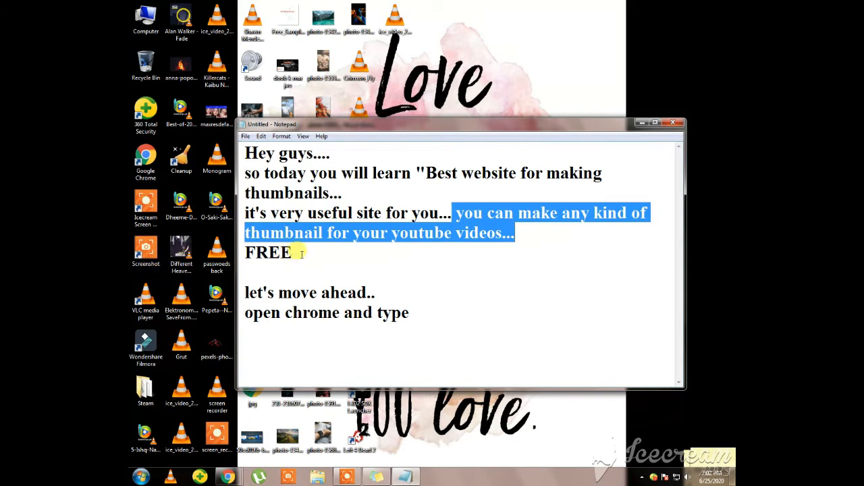
{"action": "left_click_drag", "start_coordinate": [301, 254], "coordinate": [325, 257]}
{"action": "left_click", "coordinate": [237, 252]}
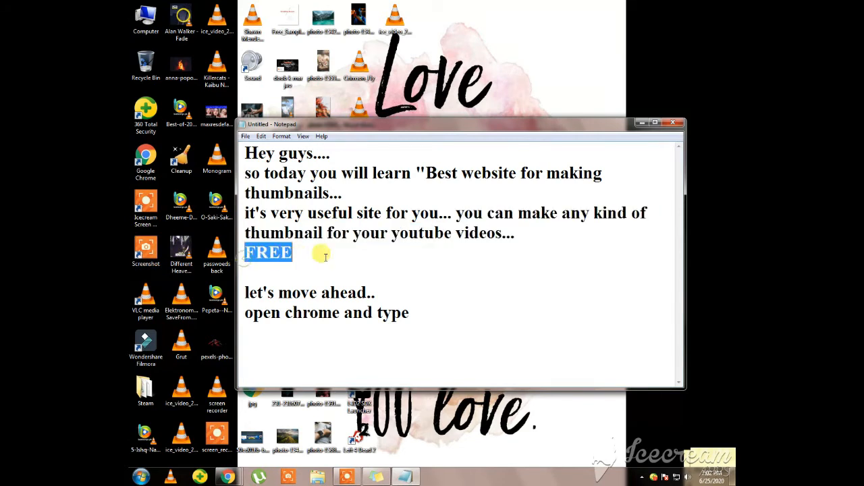
{"action": "left_click", "coordinate": [325, 257]}
{"action": "left_click_drag", "start_coordinate": [243, 290], "coordinate": [428, 283]}
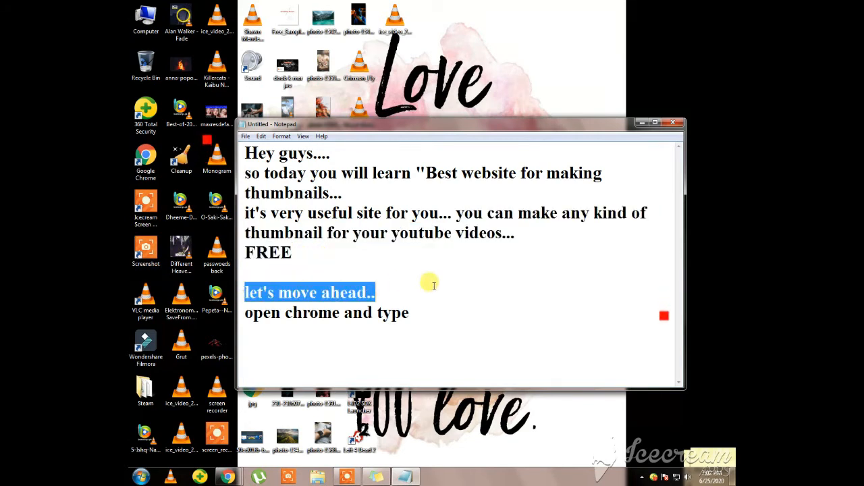
{"action": "left_click", "coordinate": [451, 274]}
{"action": "left_click", "coordinate": [376, 328]}
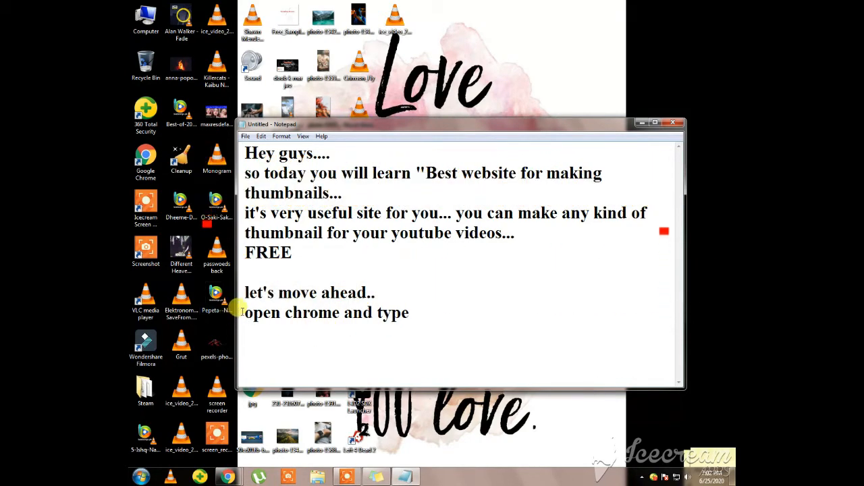
{"action": "left_click", "coordinate": [447, 293]}
{"action": "left_click", "coordinate": [446, 307]}
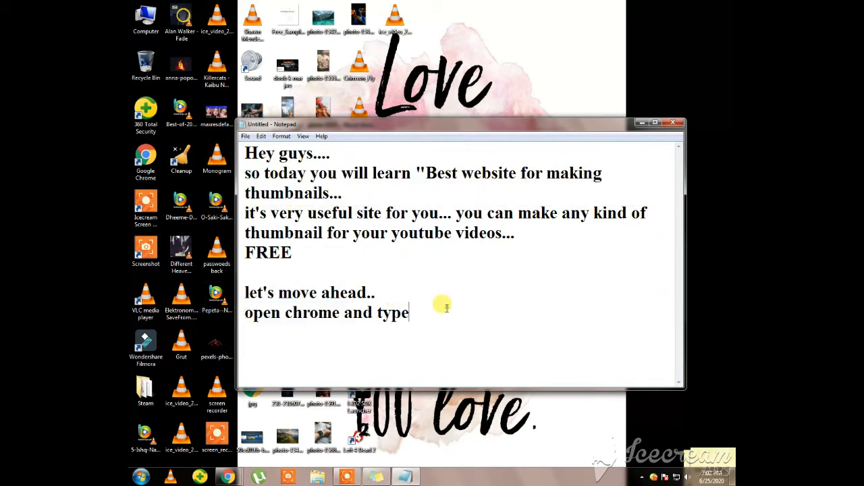
{"action": "left_click", "coordinate": [254, 313], "text": "shift"}
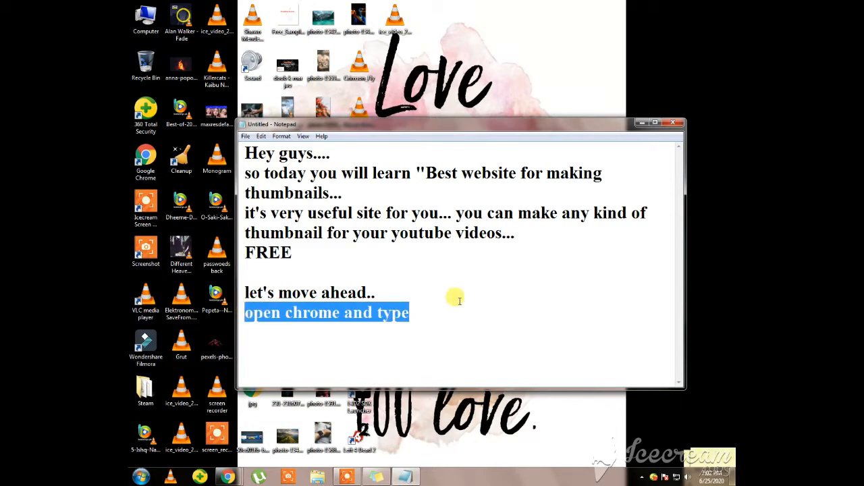
{"action": "left_click", "coordinate": [435, 309]}
Switch to the Chrome window with the new tab and open the custom Google home page from its shortcut.
{"action": "mouse_move", "coordinate": [241, 471]}
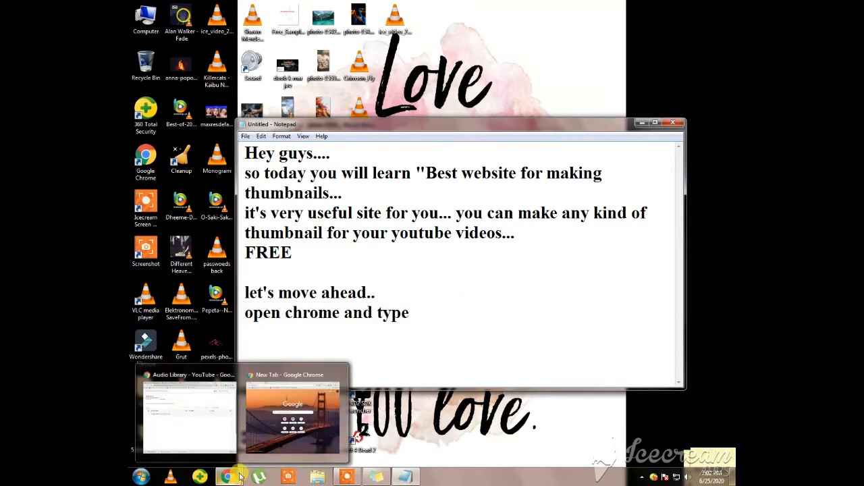
{"action": "left_click", "coordinate": [292, 415]}
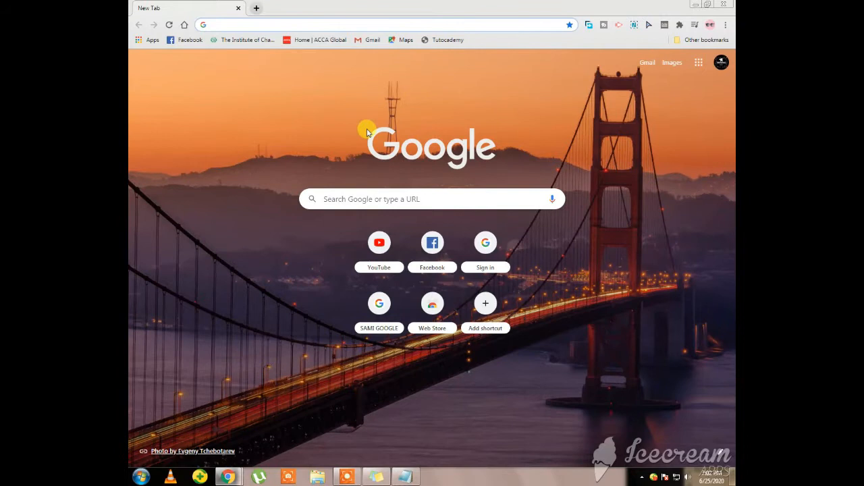
{"action": "left_click", "coordinate": [366, 302]}
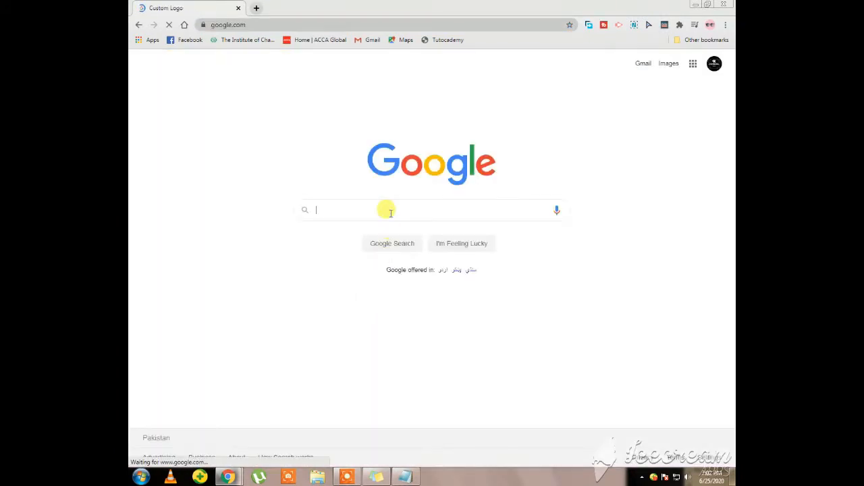
Search Google for "canva.com youtube thumbnail".
{"action": "left_click", "coordinate": [372, 213]}
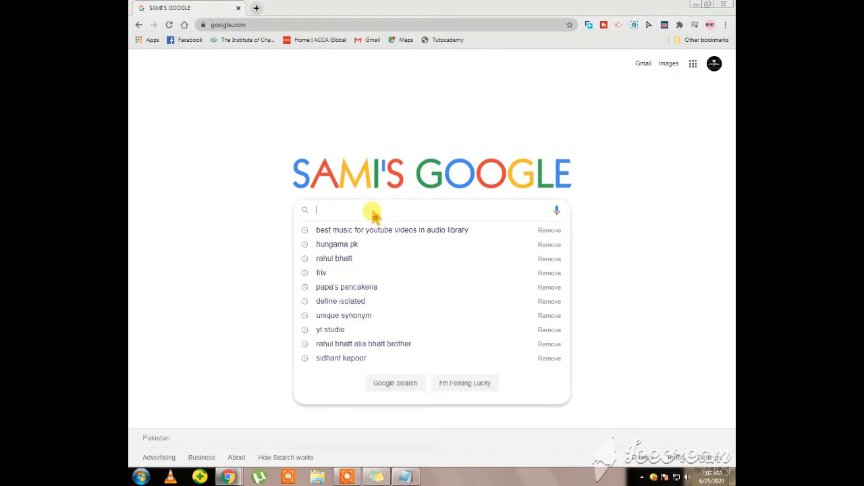
{"action": "type", "text": "canva"}
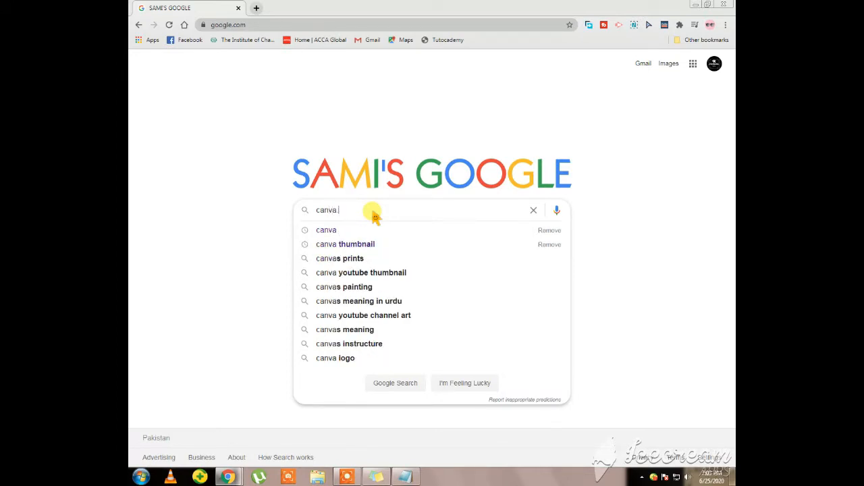
{"action": "type", "text": ".com"}
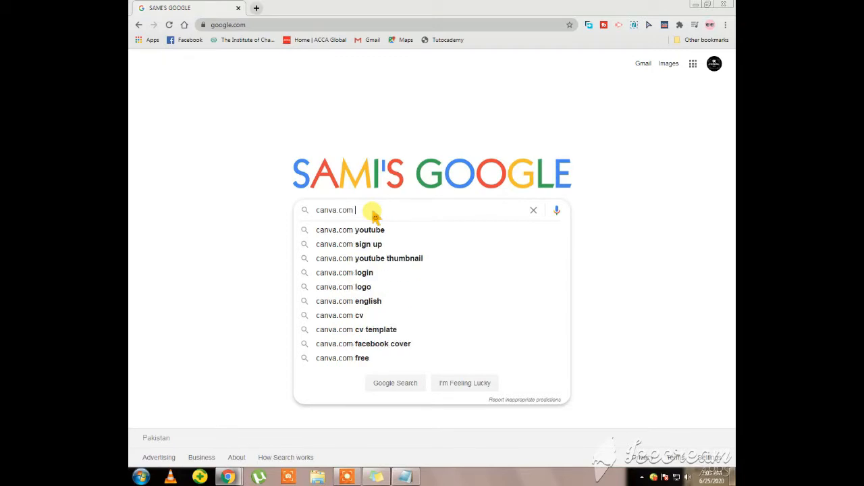
{"action": "key", "text": "Down"}
{"action": "key", "text": "Down"}
{"action": "key", "text": "Down"}
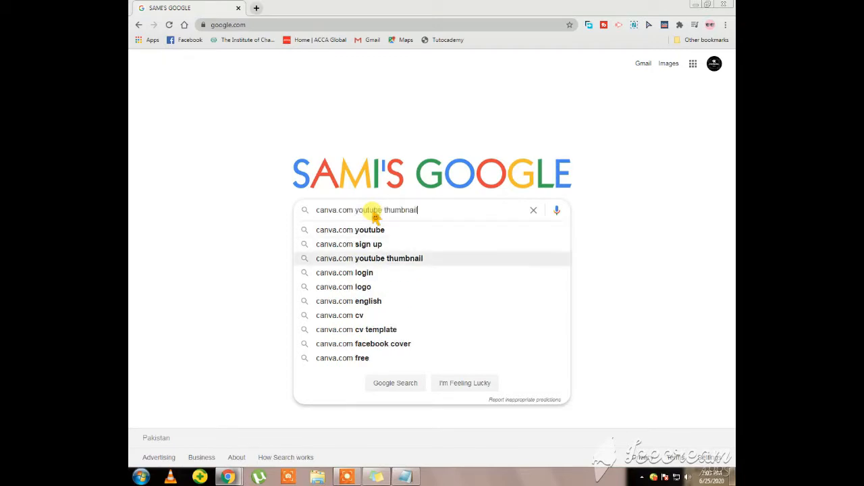
{"action": "key", "text": "Return"}
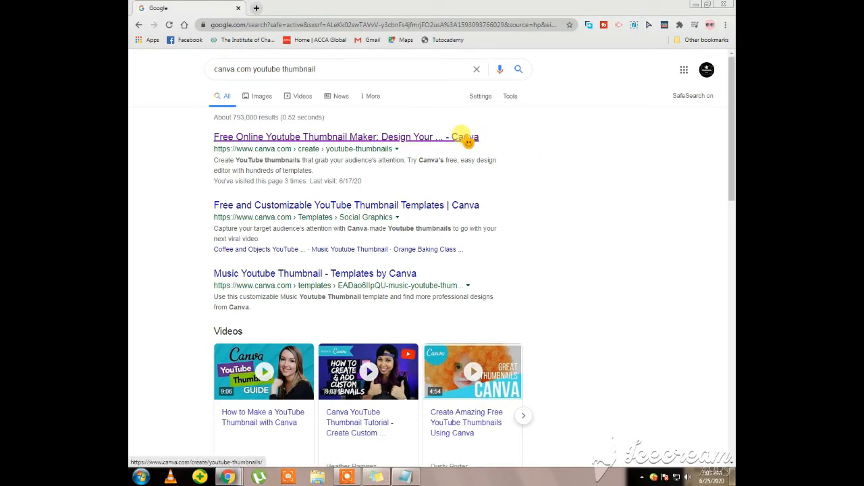
Open Canva's Free Online Youtube Thumbnail Maker page from the results and start designing a YouTube thumbnail.
{"action": "left_click", "coordinate": [465, 137]}
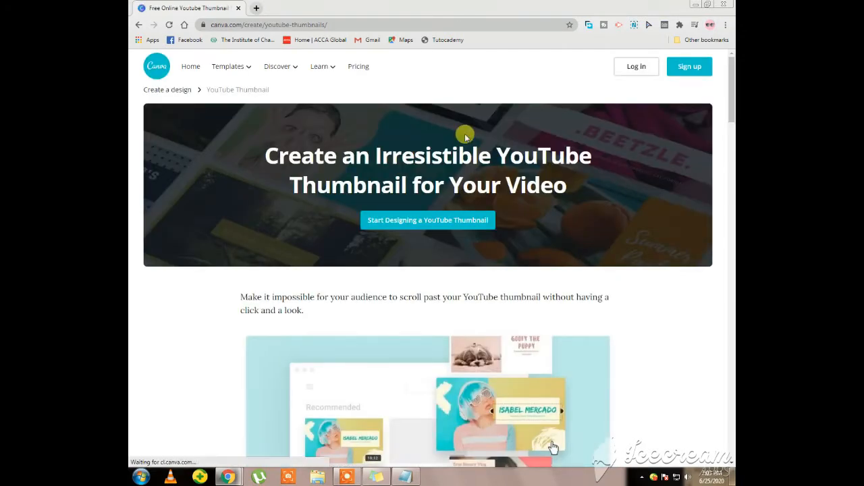
{"action": "left_click", "coordinate": [464, 227]}
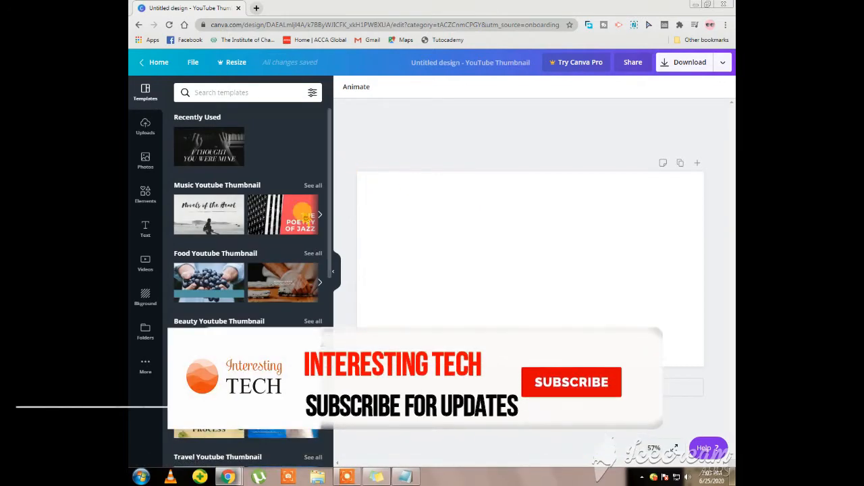
Browse the YouTube thumbnail templates and apply the free "Arranging Plants" template to the blank design.
{"action": "scroll", "coordinate": [283, 232], "scroll_direction": "down", "scroll_amount": 3}
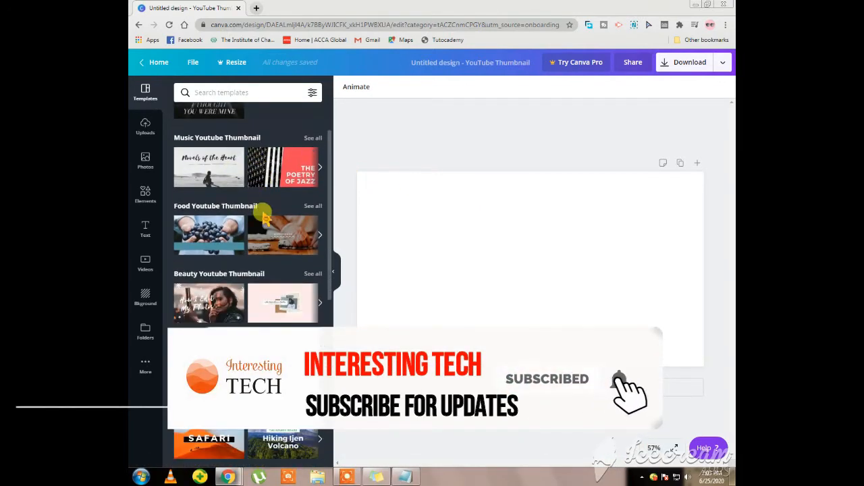
{"action": "scroll", "coordinate": [264, 216], "scroll_direction": "down", "scroll_amount": 3}
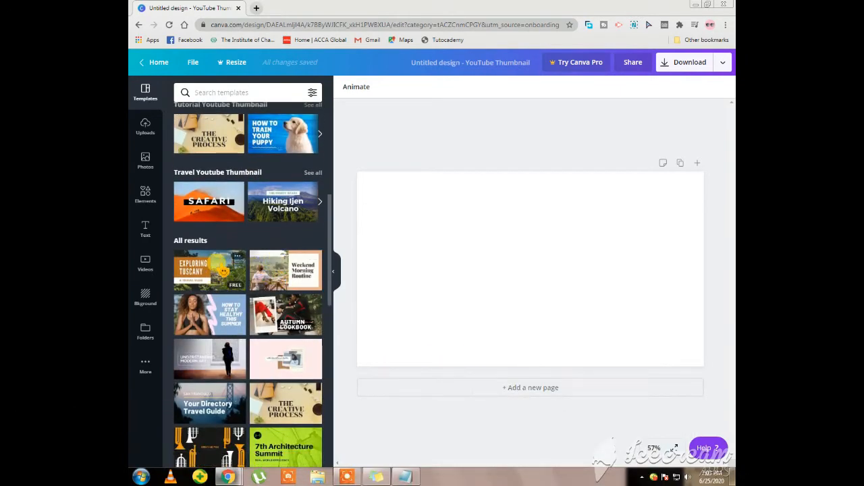
{"action": "scroll", "coordinate": [264, 245], "scroll_direction": "down", "scroll_amount": 3}
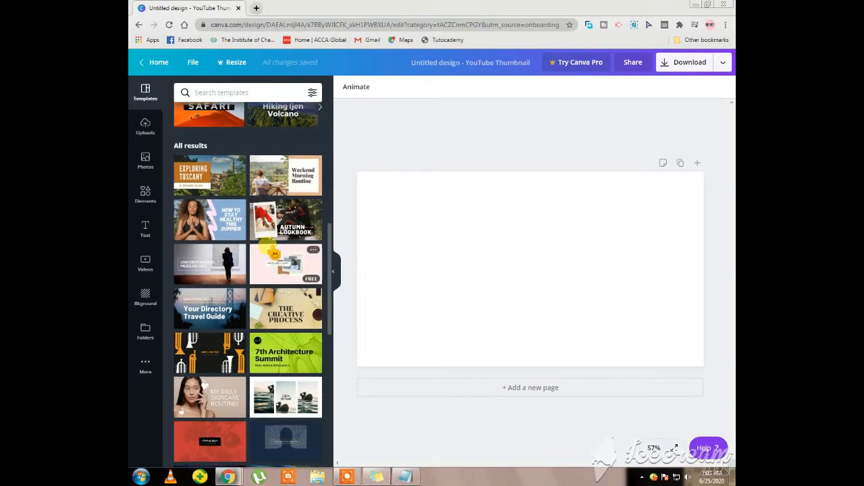
{"action": "scroll", "coordinate": [278, 258], "scroll_direction": "down", "scroll_amount": 1}
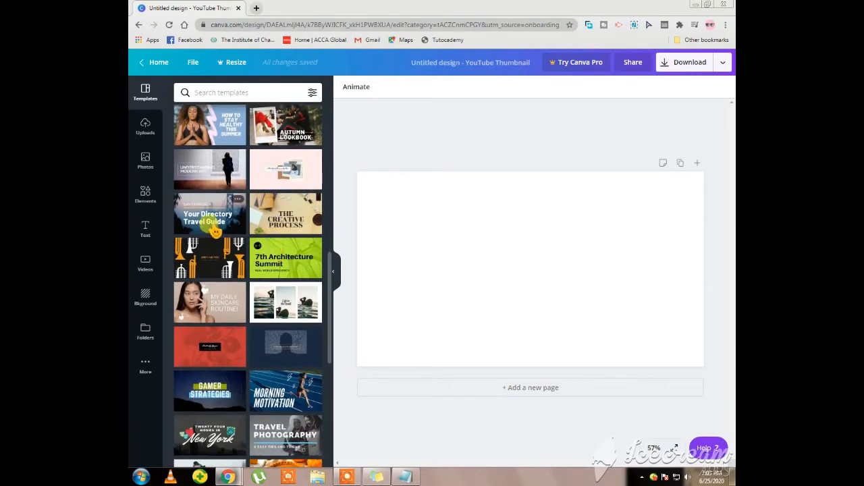
{"action": "scroll", "coordinate": [294, 257], "scroll_direction": "down", "scroll_amount": 1}
{"action": "scroll", "coordinate": [255, 280], "scroll_direction": "down", "scroll_amount": 2}
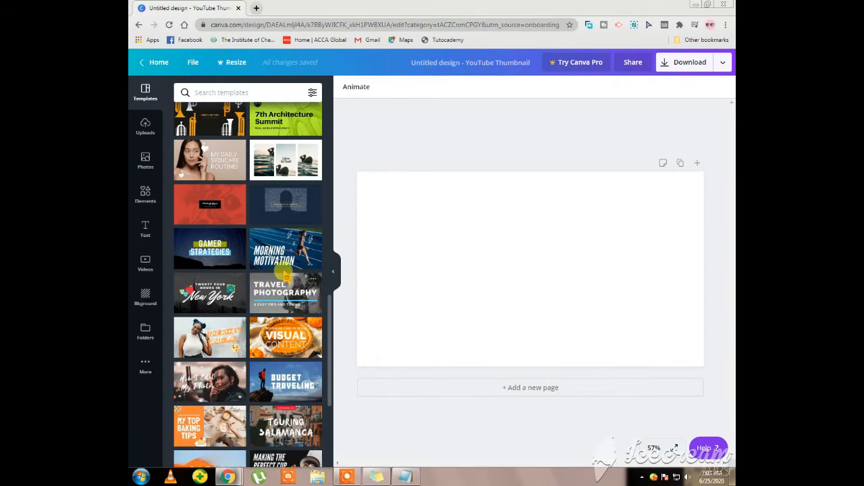
{"action": "scroll", "coordinate": [284, 279], "scroll_direction": "down", "scroll_amount": 2}
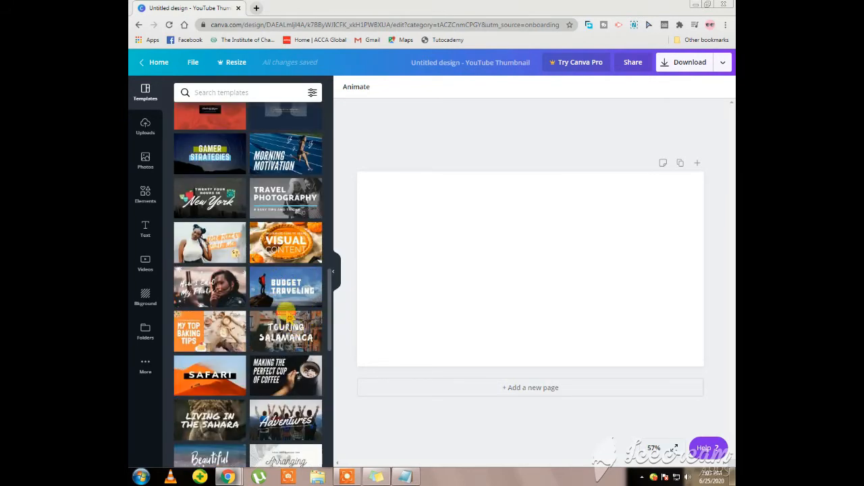
{"action": "scroll", "coordinate": [267, 301], "scroll_direction": "down", "scroll_amount": 1}
{"action": "scroll", "coordinate": [270, 305], "scroll_direction": "down", "scroll_amount": 1}
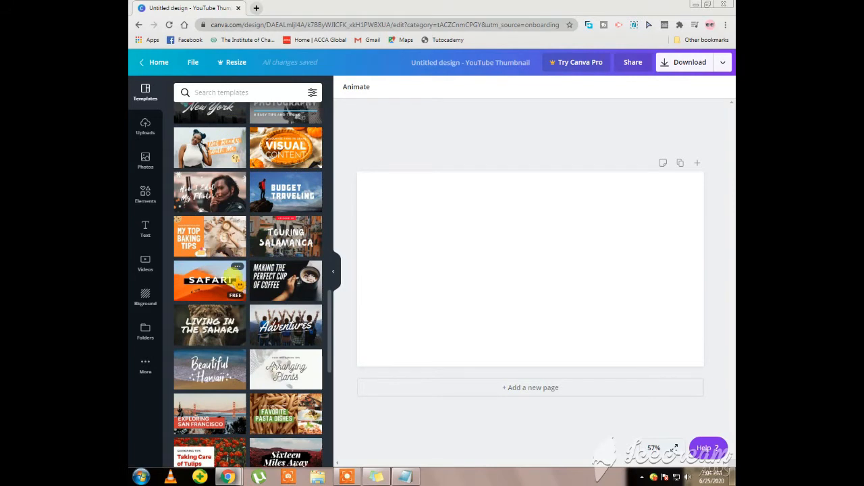
{"action": "scroll", "coordinate": [238, 285], "scroll_direction": "down", "scroll_amount": 1}
{"action": "scroll", "coordinate": [237, 285], "scroll_direction": "down", "scroll_amount": 1}
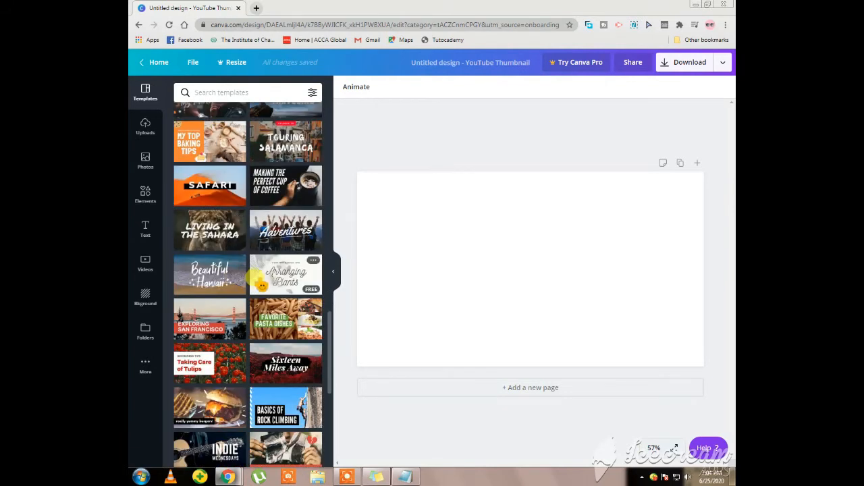
{"action": "left_click", "coordinate": [260, 282]}
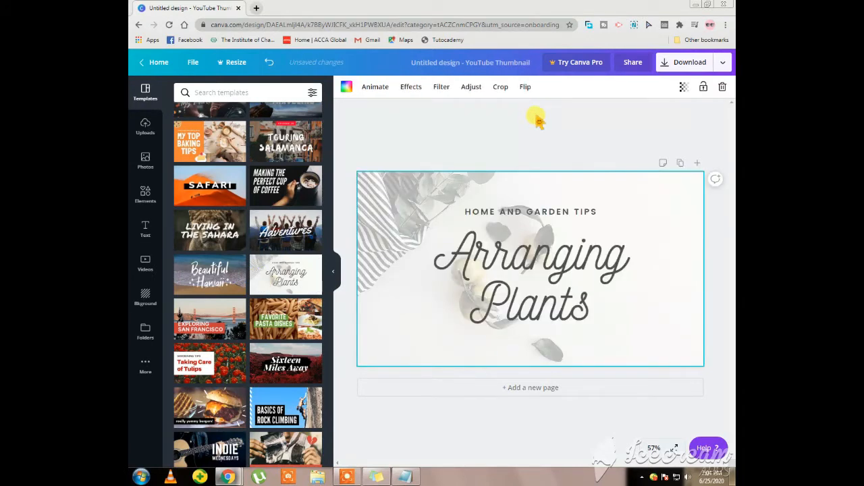
Look through more of the YouTube thumbnail templates and search them for "technology".
{"action": "scroll", "coordinate": [297, 295], "scroll_direction": "down", "scroll_amount": 2}
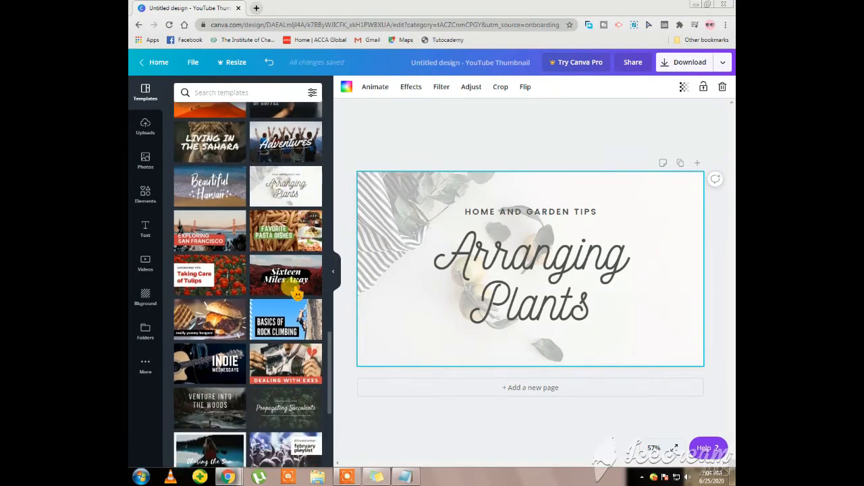
{"action": "scroll", "coordinate": [297, 294], "scroll_direction": "down", "scroll_amount": 1}
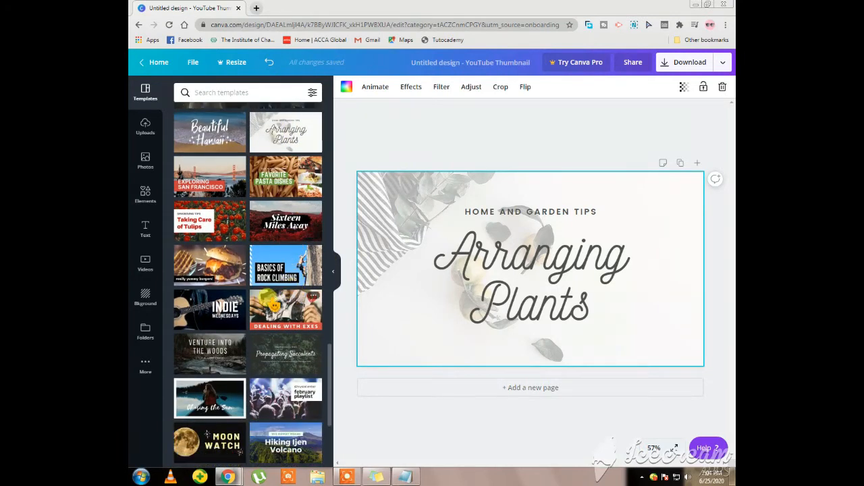
{"action": "scroll", "coordinate": [276, 317], "scroll_direction": "down", "scroll_amount": 1}
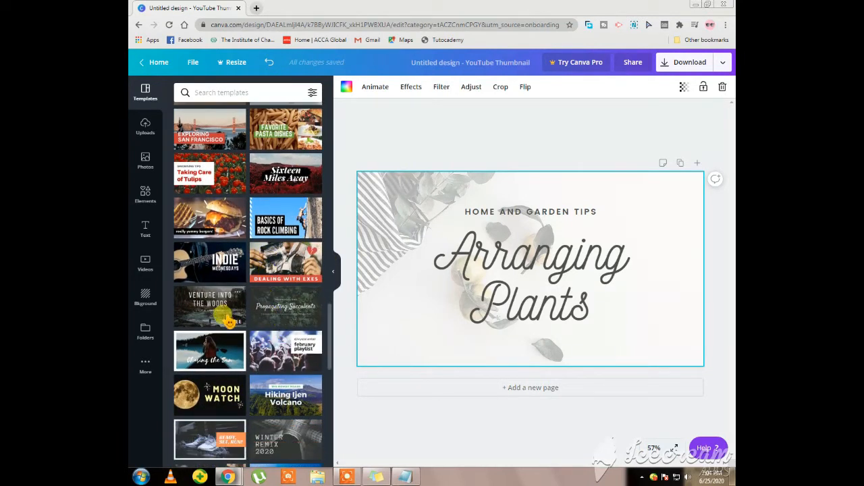
{"action": "scroll", "coordinate": [230, 322], "scroll_direction": "down", "scroll_amount": 1}
{"action": "scroll", "coordinate": [230, 321], "scroll_direction": "down", "scroll_amount": 3}
{"action": "scroll", "coordinate": [236, 237], "scroll_direction": "up", "scroll_amount": 5}
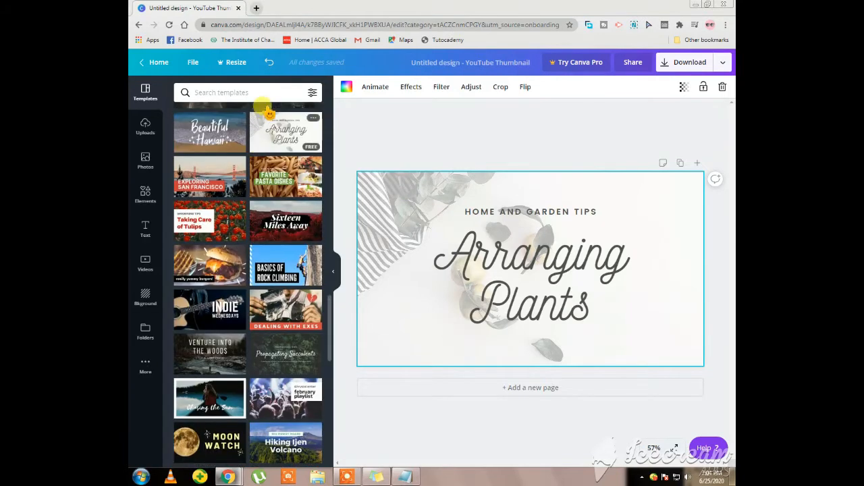
{"action": "left_click", "coordinate": [274, 93]}
{"action": "type", "text": "tech"}
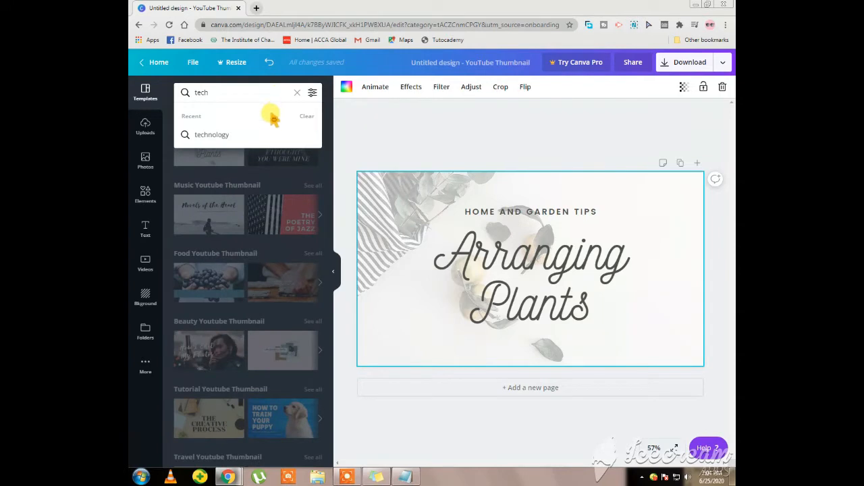
{"action": "left_click", "coordinate": [277, 133]}
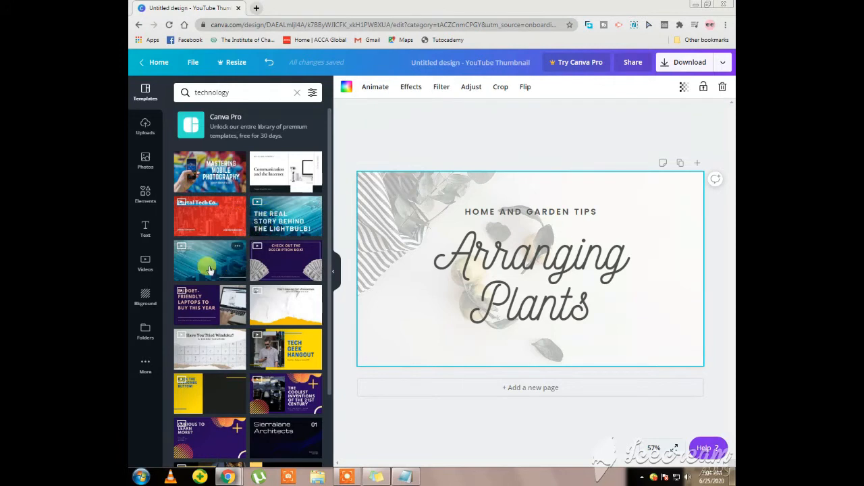
Look through the technology templates and pick the plain blue video template.
{"action": "scroll", "coordinate": [214, 283], "scroll_direction": "down", "scroll_amount": 2}
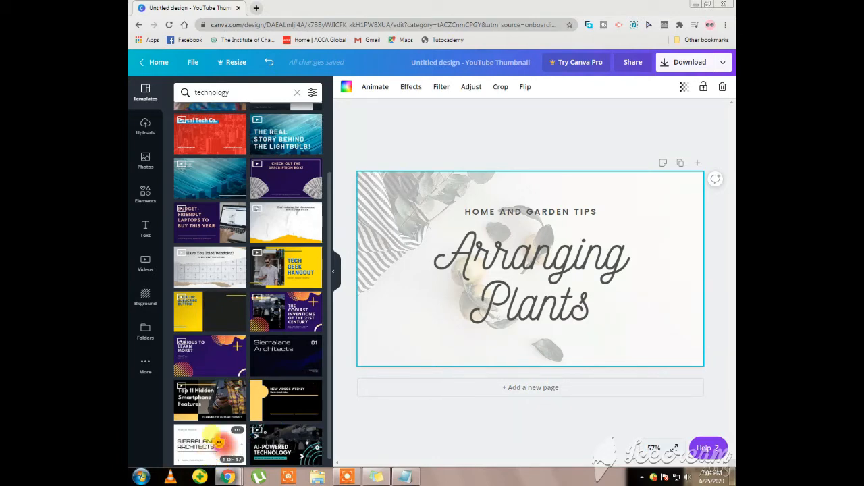
{"action": "scroll", "coordinate": [250, 364], "scroll_direction": "up", "scroll_amount": 3}
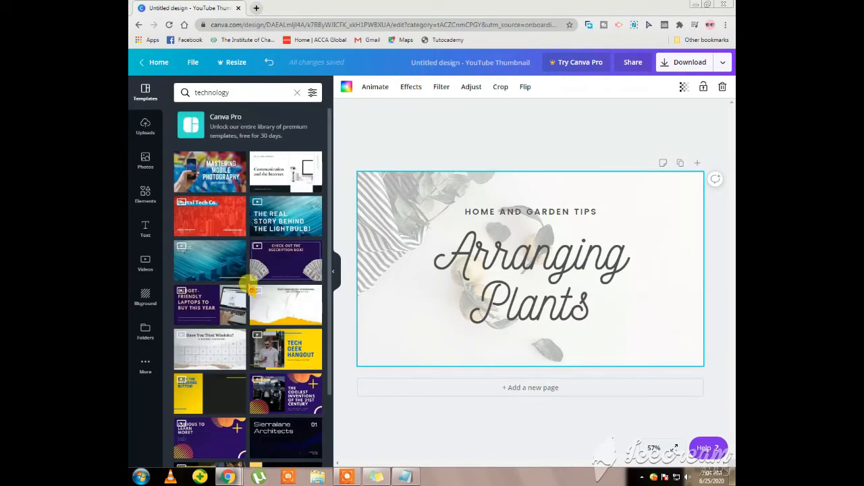
{"action": "left_click", "coordinate": [216, 267]}
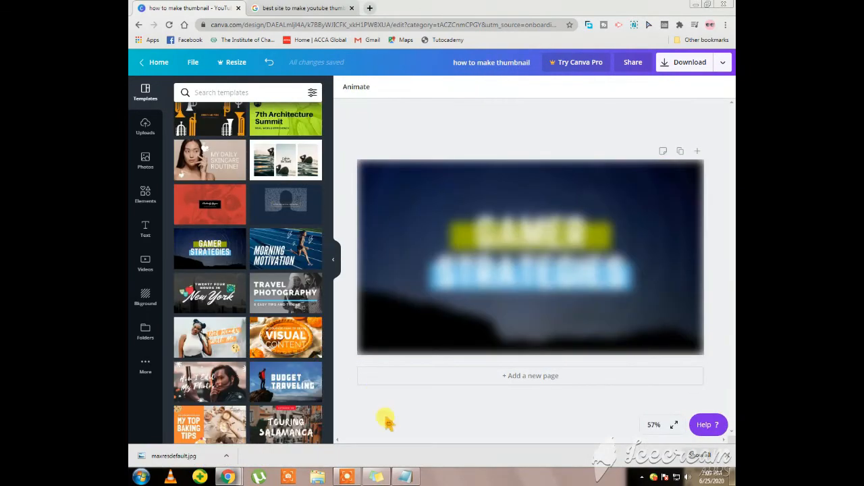
Switch to Notepad, add the lines "u can choose any template u want", "whatever suits u.." and "it's upto u", and return to the design.
{"action": "key", "text": "alt+Tab"}
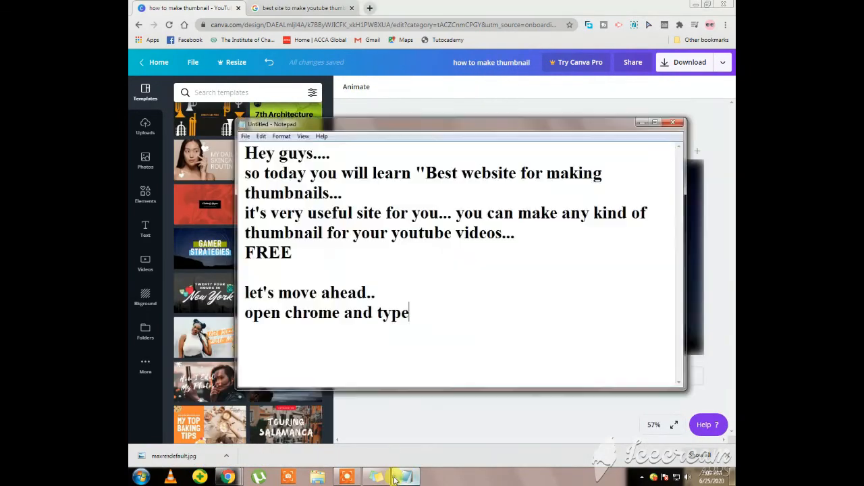
{"action": "key", "text": "Return"}
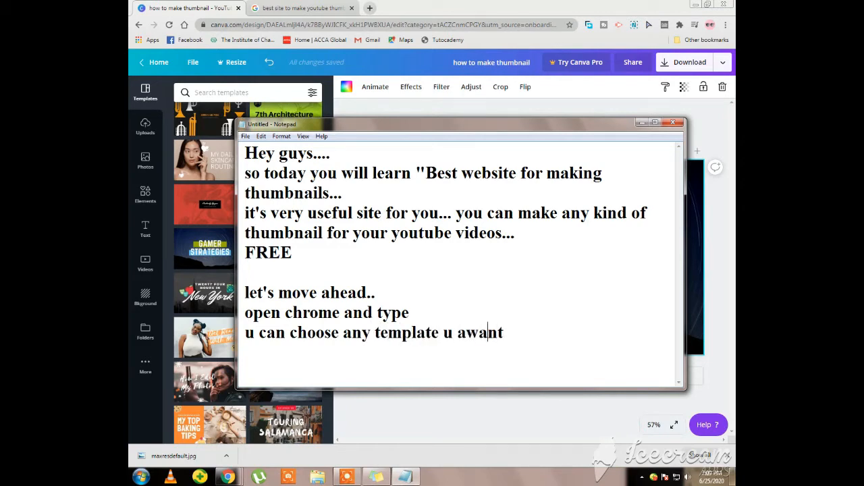
{"action": "key", "text": "Delete"}
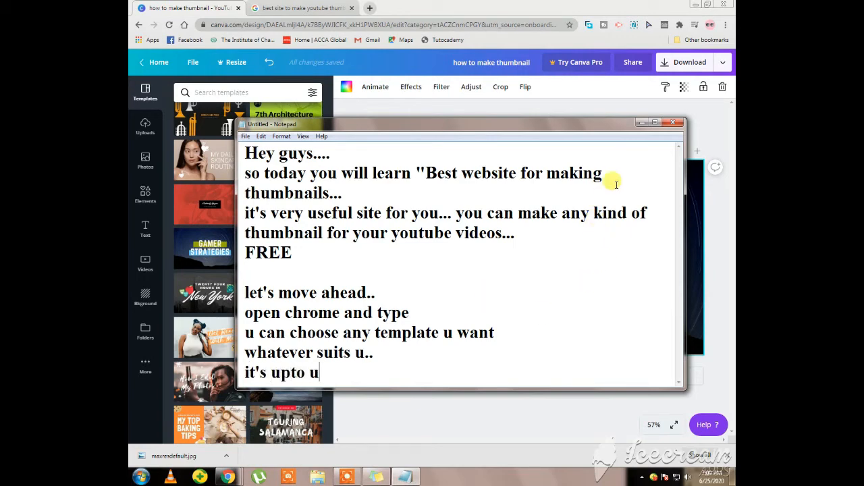
{"action": "left_click", "coordinate": [638, 123]}
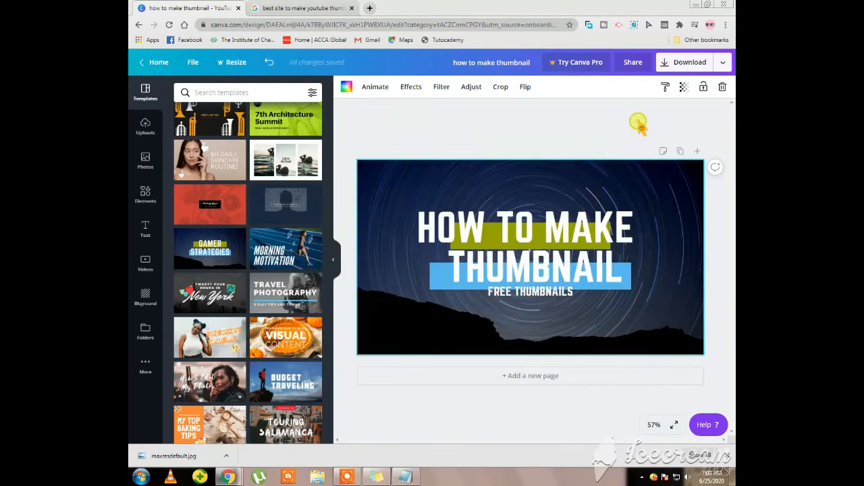
Move the "HOW TO MAKE THUMBNAIL" title up and to the left, and delete the blue bar beneath it.
{"action": "left_click", "coordinate": [594, 245]}
{"action": "left_click", "coordinate": [595, 247]}
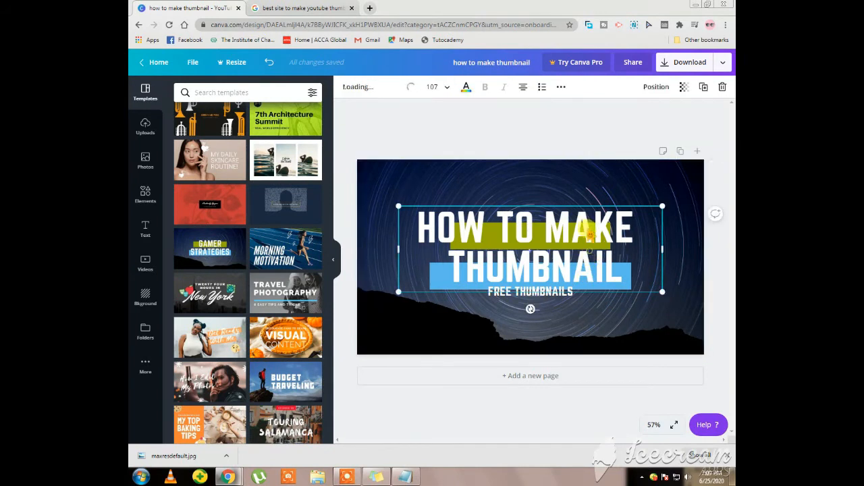
{"action": "left_click_drag", "start_coordinate": [595, 247], "coordinate": [565, 218]}
{"action": "left_click", "coordinate": [570, 273]}
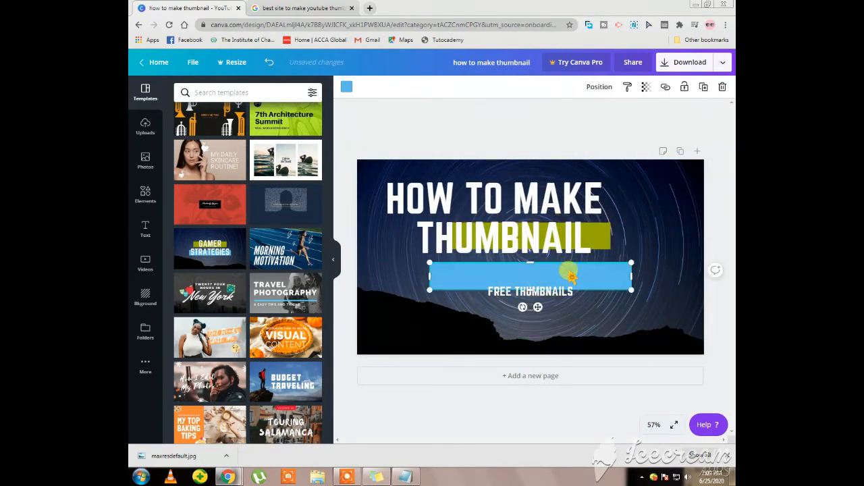
{"action": "right_click", "coordinate": [570, 269]}
{"action": "left_click", "coordinate": [594, 320]}
Move the title down to expose the olive green bar behind it, and delete that bar.
{"action": "left_click", "coordinate": [602, 238]}
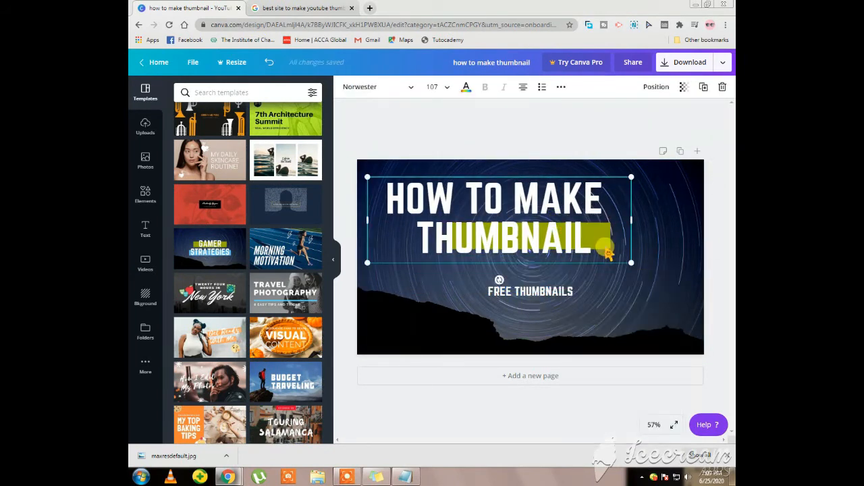
{"action": "right_click", "coordinate": [609, 247]}
{"action": "left_click", "coordinate": [609, 241]}
{"action": "right_click", "coordinate": [609, 243]}
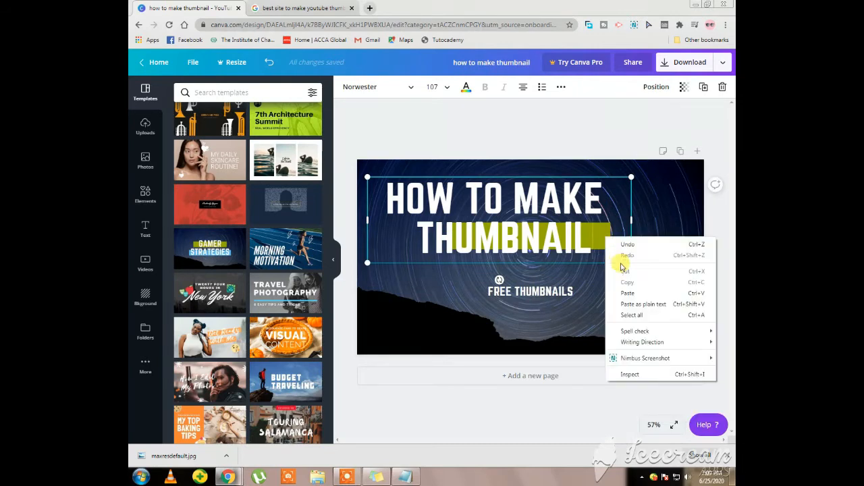
{"action": "left_click", "coordinate": [588, 283]}
{"action": "left_click", "coordinate": [588, 232]}
{"action": "left_click_drag", "start_coordinate": [588, 232], "coordinate": [563, 327]}
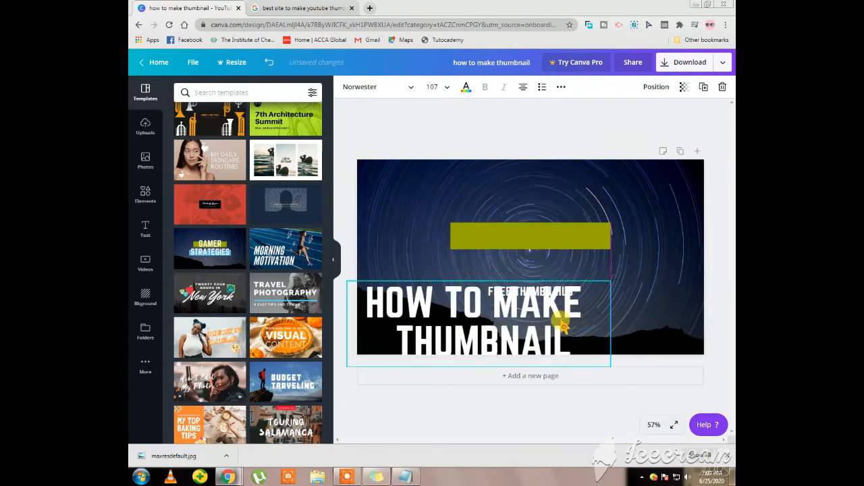
{"action": "right_click", "coordinate": [560, 237]}
{"action": "left_click", "coordinate": [592, 286]}
Arrange the title near the middle of the thumbnail with the "FREE THUMBNAILS" text just below it.
{"action": "left_click_drag", "start_coordinate": [561, 293], "coordinate": [575, 201]}
{"action": "left_click_drag", "start_coordinate": [570, 289], "coordinate": [520, 279]}
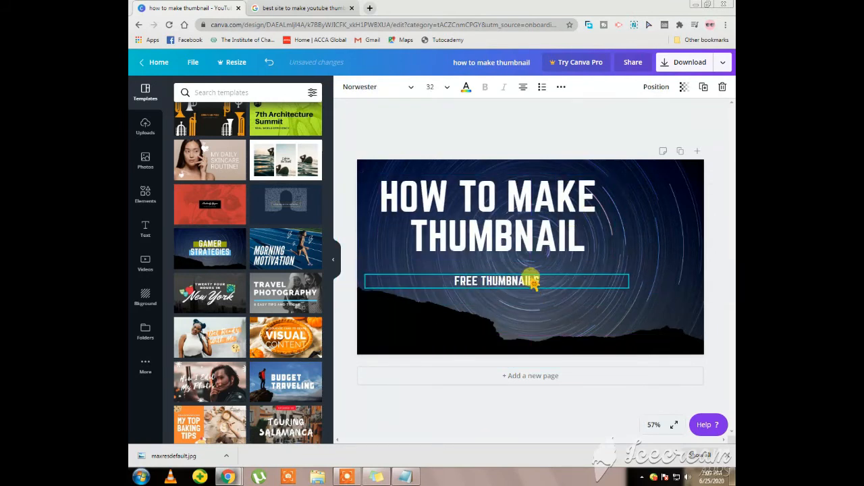
{"action": "left_click_drag", "start_coordinate": [536, 247], "coordinate": [540, 299]}
{"action": "left_click_drag", "start_coordinate": [550, 212], "coordinate": [574, 270]}
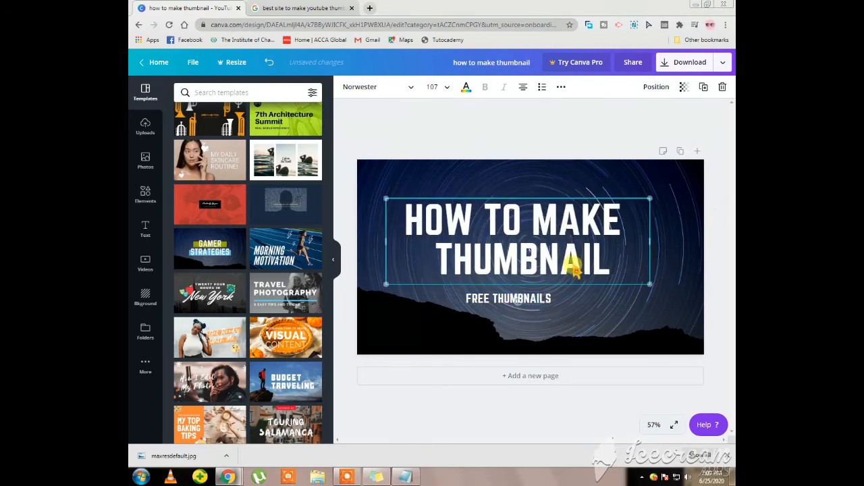
{"action": "left_click_drag", "start_coordinate": [554, 303], "coordinate": [561, 301]}
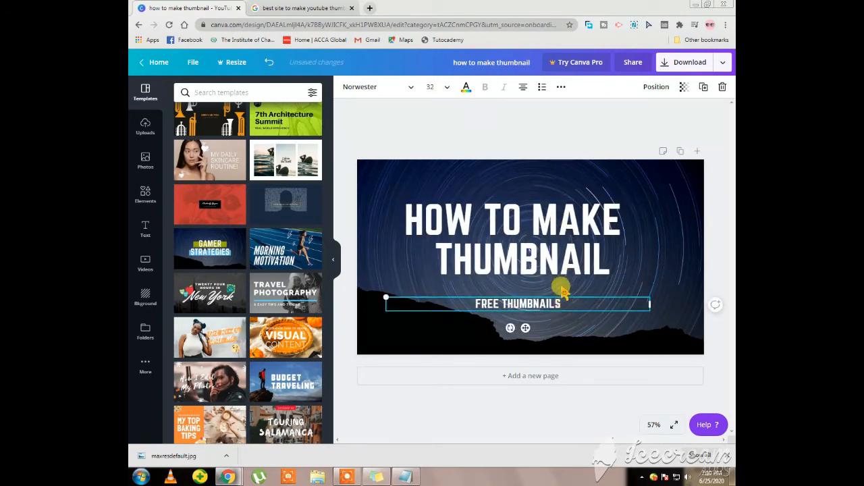
{"action": "left_click", "coordinate": [555, 141]}
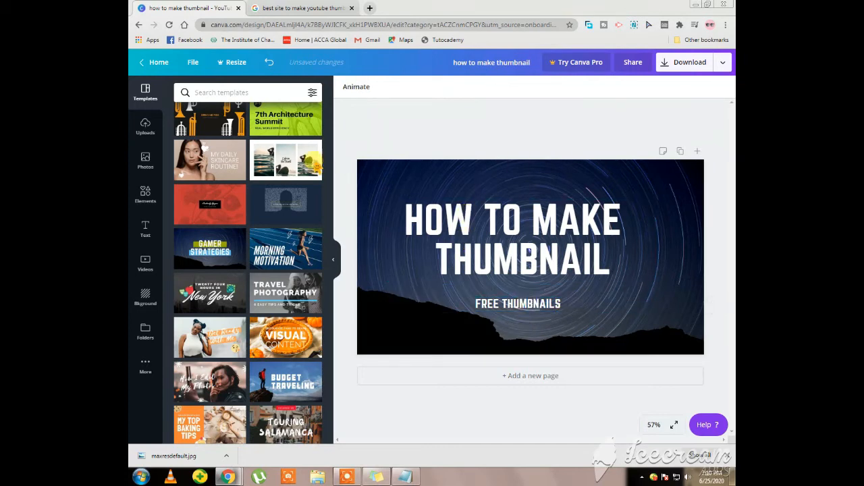
Add the free stock photo of an open hand in rainbow light to the thumbnail.
{"action": "left_click", "coordinate": [145, 163]}
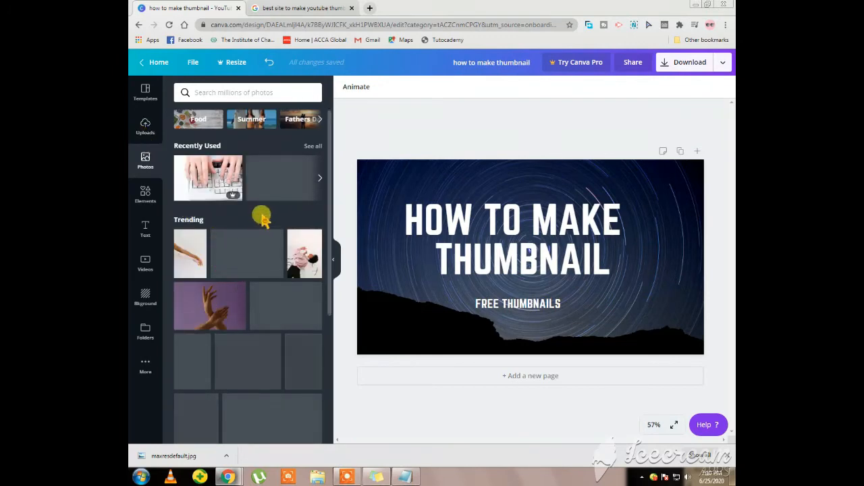
{"action": "scroll", "coordinate": [243, 215], "scroll_direction": "down", "scroll_amount": 10}
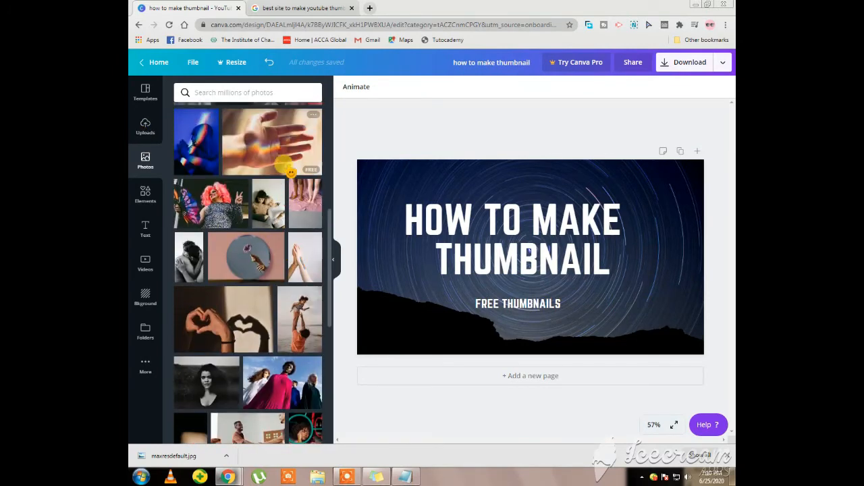
{"action": "left_click", "coordinate": [285, 162]}
{"action": "left_click", "coordinate": [588, 253]}
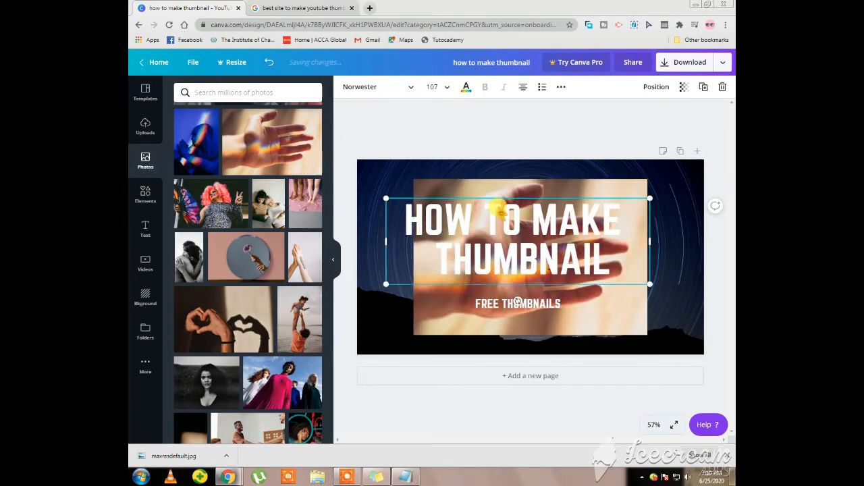
Try to paste with the hand photo selected, block clipboard access, and dismiss the copy and paste notice over the uploaded images.
{"action": "left_click", "coordinate": [461, 184]}
{"action": "right_click", "coordinate": [460, 185]}
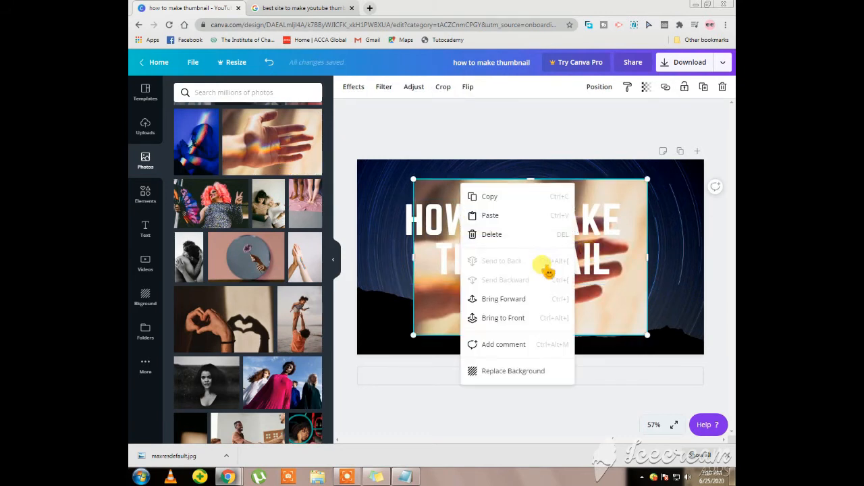
{"action": "left_click", "coordinate": [526, 215]}
{"action": "left_click", "coordinate": [145, 126]}
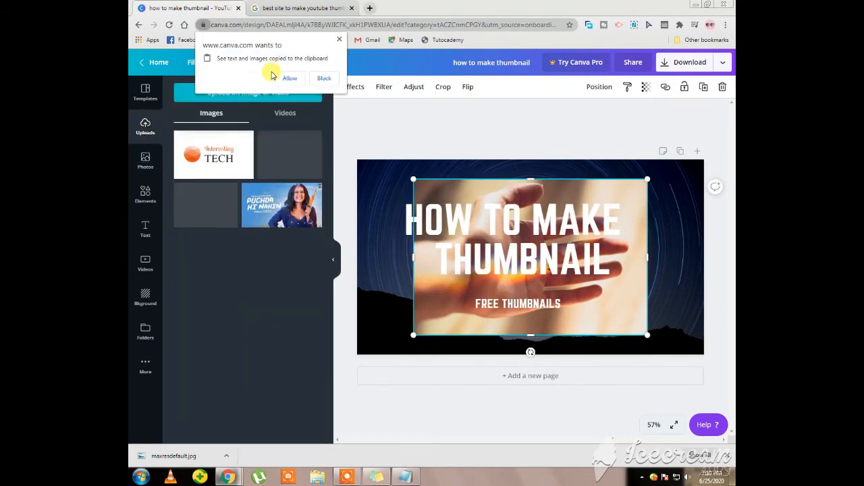
{"action": "left_click", "coordinate": [322, 79]}
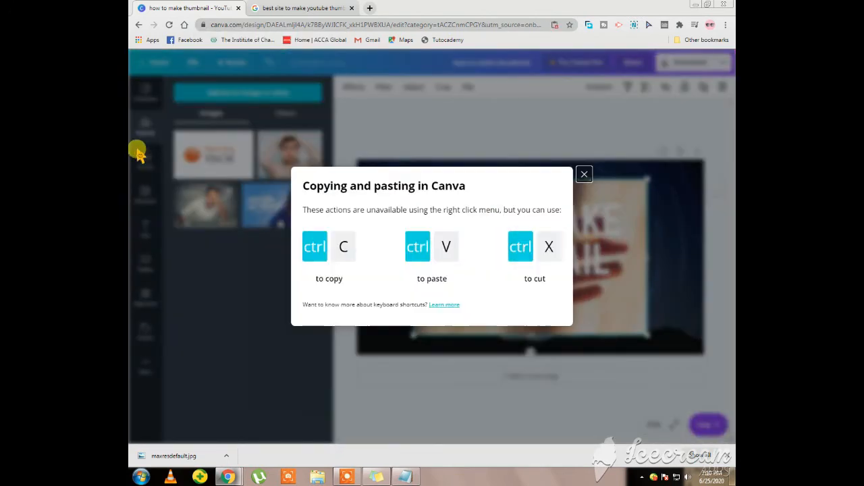
{"action": "left_click", "coordinate": [290, 186]}
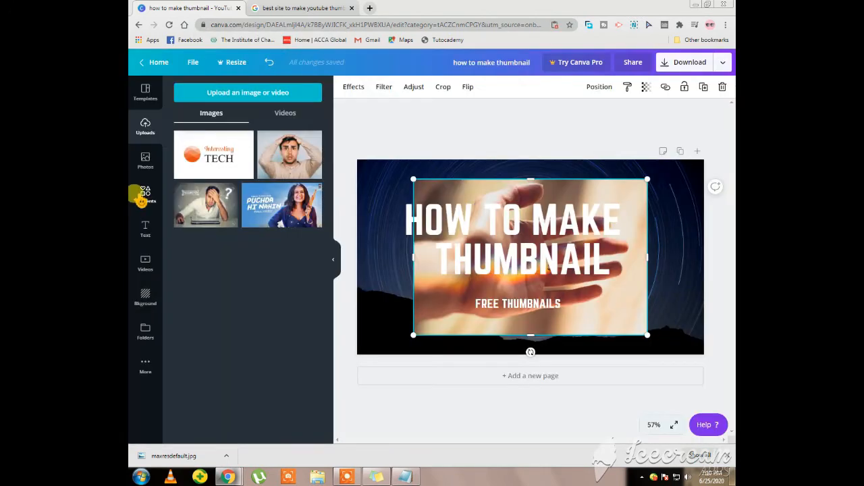
Bring up the icons and shapes library and delete the hand photo from the thumbnail.
{"action": "left_click", "coordinate": [143, 194]}
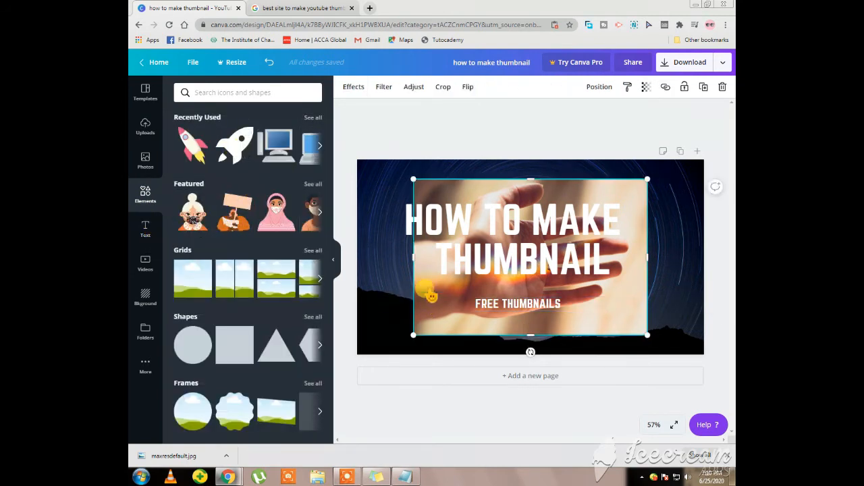
{"action": "left_click", "coordinate": [430, 280]}
{"action": "left_click", "coordinate": [441, 315]}
{"action": "left_click", "coordinate": [439, 282]}
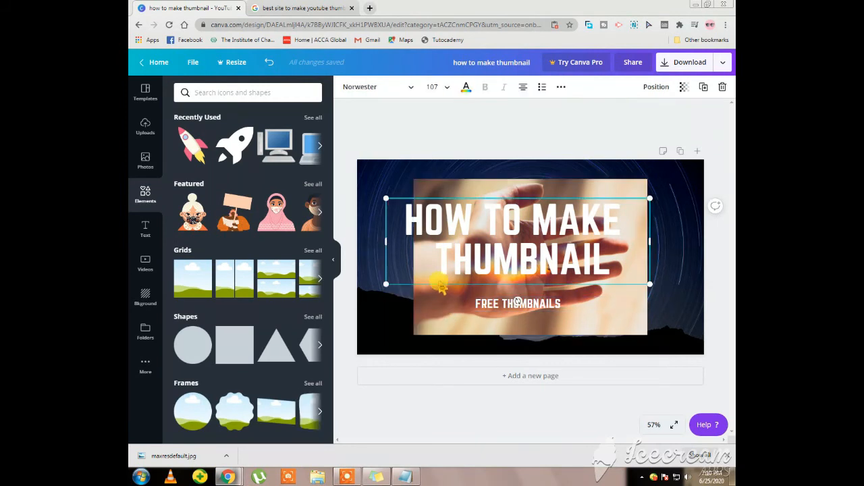
{"action": "left_click", "coordinate": [448, 181]}
{"action": "right_click", "coordinate": [455, 188]}
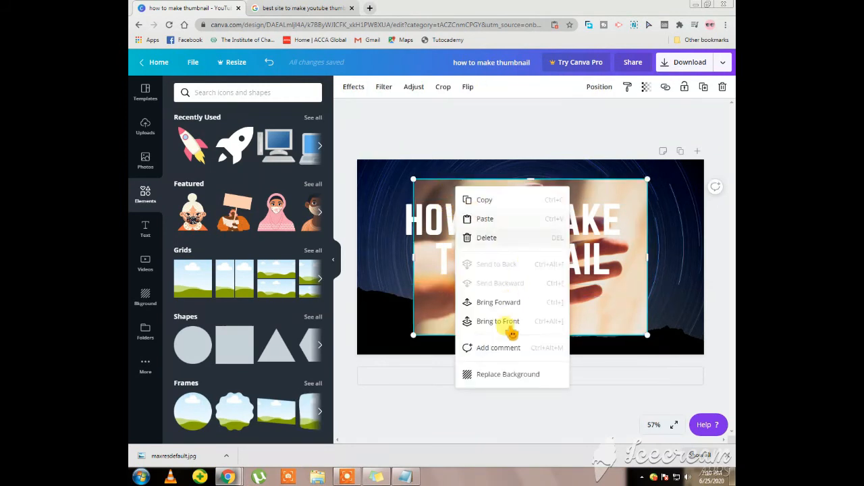
{"action": "left_click", "coordinate": [503, 240]}
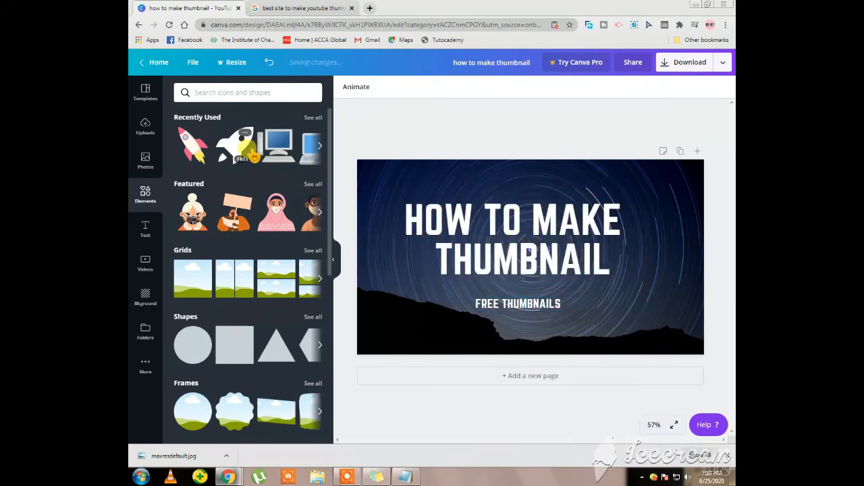
Add the single-colour rocket in the thumbnail's lower-left corner and the multicoloured rocket in its lower-right corner.
{"action": "left_click_drag", "start_coordinate": [251, 156], "coordinate": [564, 265]}
{"action": "left_click_drag", "start_coordinate": [503, 268], "coordinate": [406, 306]}
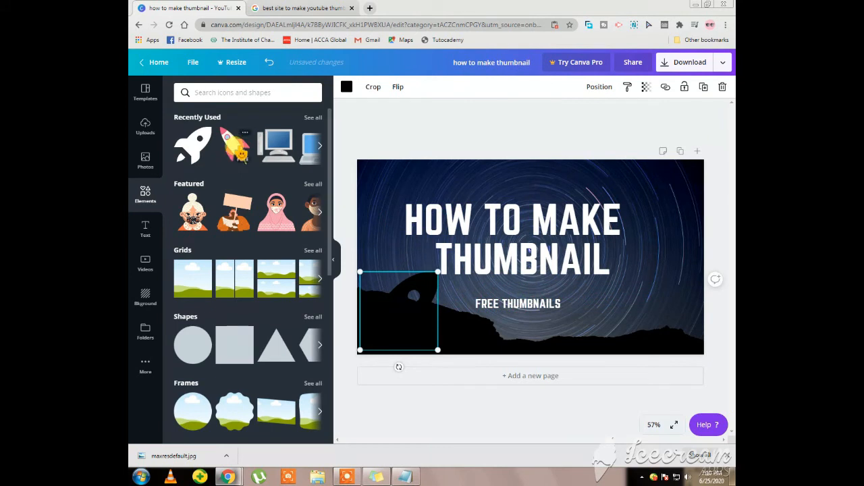
{"action": "left_click", "coordinate": [235, 146]}
{"action": "left_click_drag", "start_coordinate": [537, 262], "coordinate": [661, 298]}
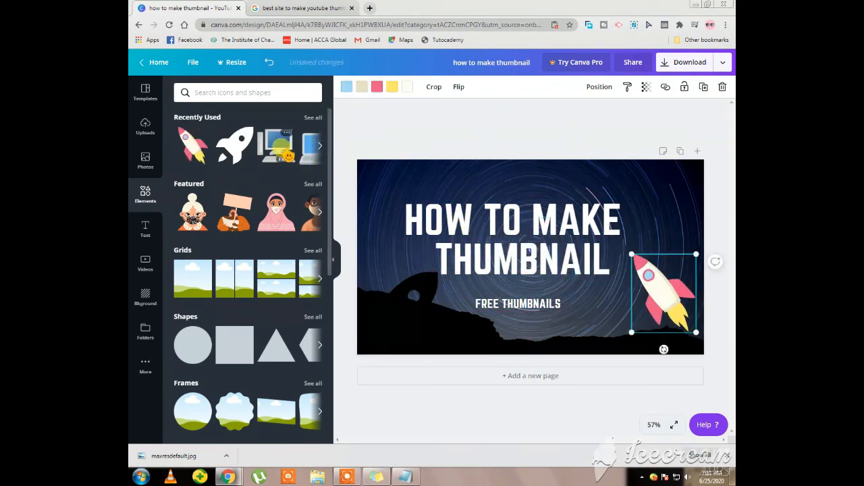
Add the desktop computer graphic, shrink it to about 211 × 185, and place it along the thumbnail's lower edge beside the rocket.
{"action": "left_click", "coordinate": [277, 144]}
{"action": "left_click_drag", "start_coordinate": [531, 251], "coordinate": [621, 325]}
{"action": "left_click_drag", "start_coordinate": [631, 355], "coordinate": [600, 327]}
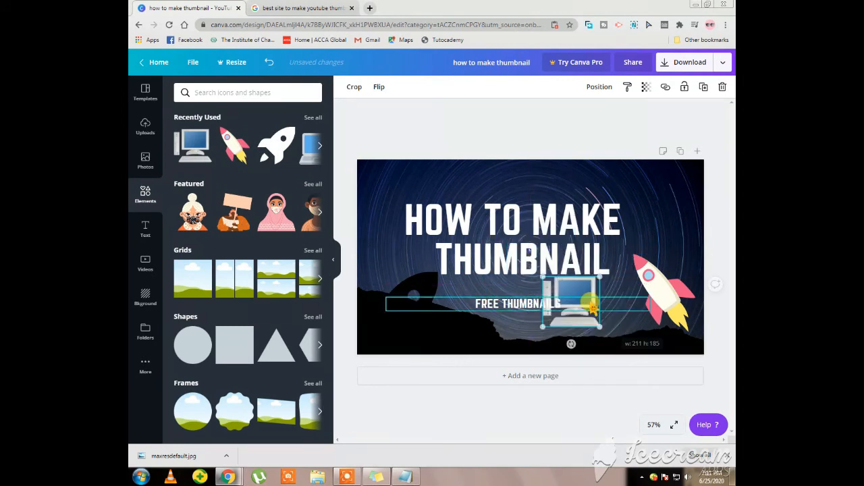
{"action": "left_click_drag", "start_coordinate": [593, 305], "coordinate": [625, 332]}
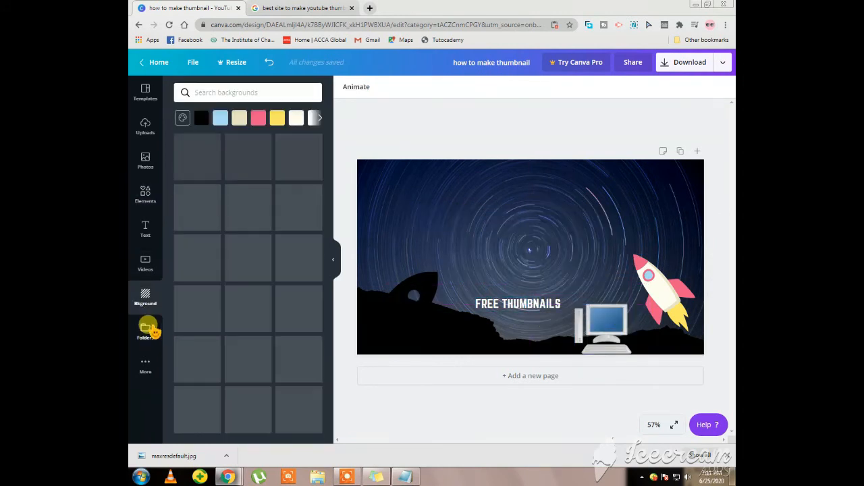
Look through the folders, uploads, photos, elements, text, videos, backgrounds and templates available for the design.
{"action": "left_click", "coordinate": [147, 330]}
{"action": "left_click", "coordinate": [146, 98]}
{"action": "left_click", "coordinate": [148, 127]}
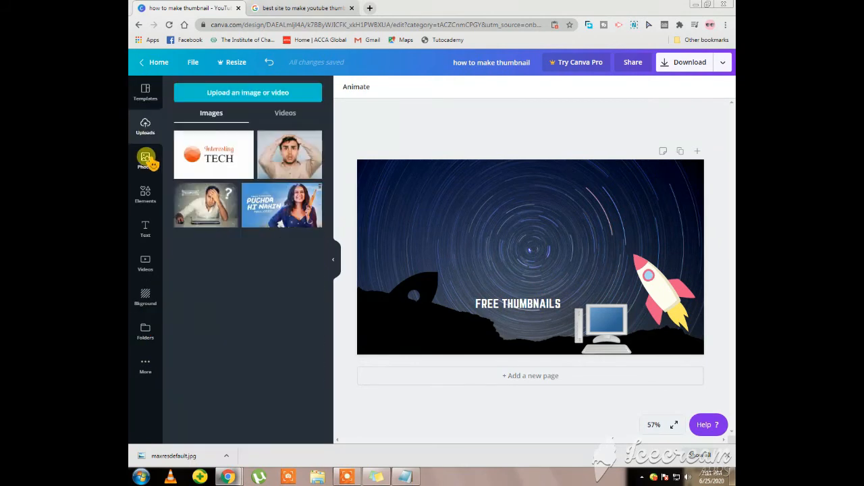
{"action": "left_click", "coordinate": [148, 160]}
{"action": "left_click", "coordinate": [146, 199]}
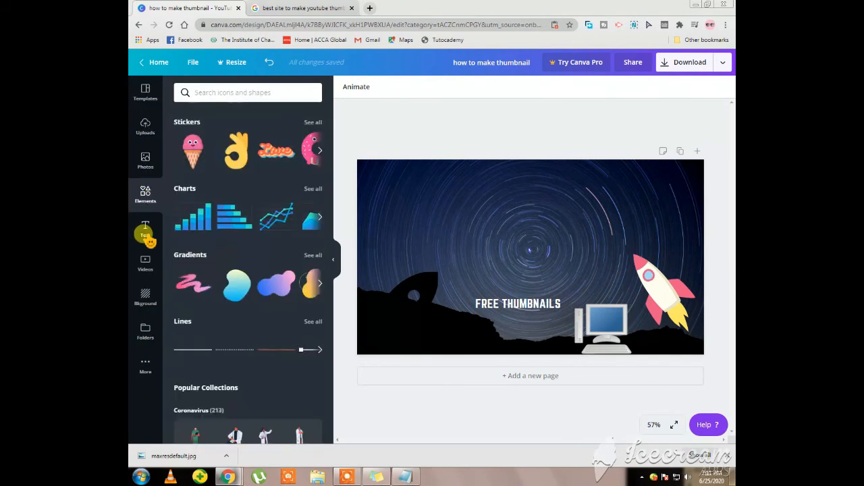
{"action": "left_click", "coordinate": [145, 229]}
{"action": "left_click", "coordinate": [145, 264]}
{"action": "left_click", "coordinate": [145, 297]}
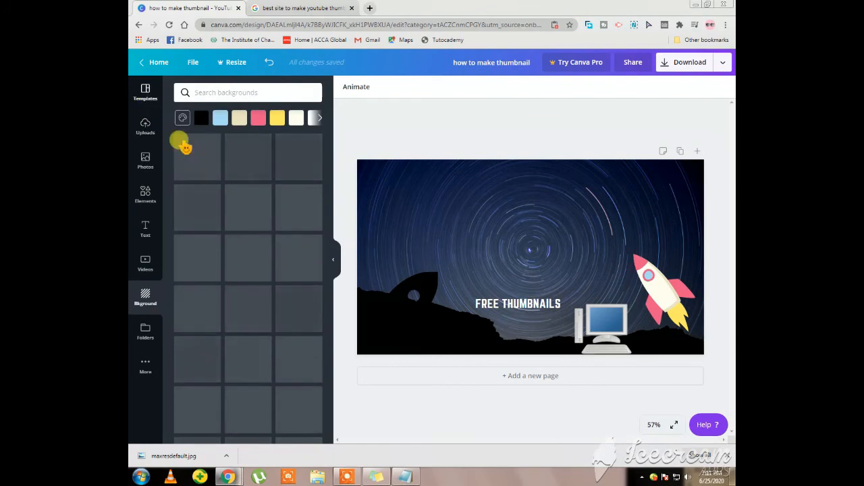
{"action": "left_click", "coordinate": [145, 93]}
Switch to the Notepad note and add the closing lines "Do anything u want.. u will be provided evrything" and "ALLAH HAFIZ".
{"action": "left_click", "coordinate": [405, 477]}
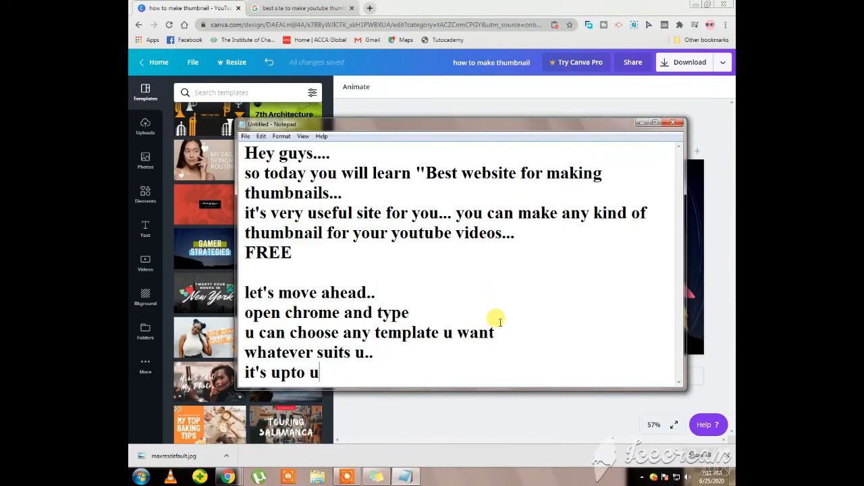
{"action": "key", "text": "Return"}
{"action": "key", "text": "Return"}
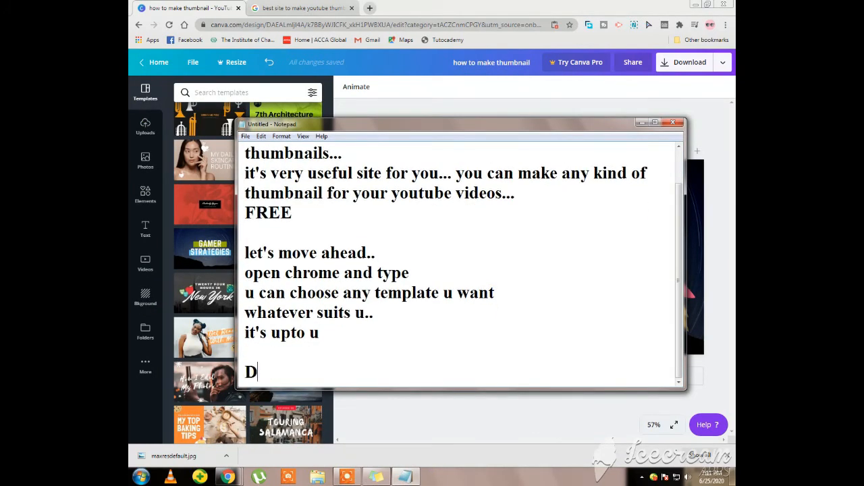
{"action": "type", "text": "Do anything u"}
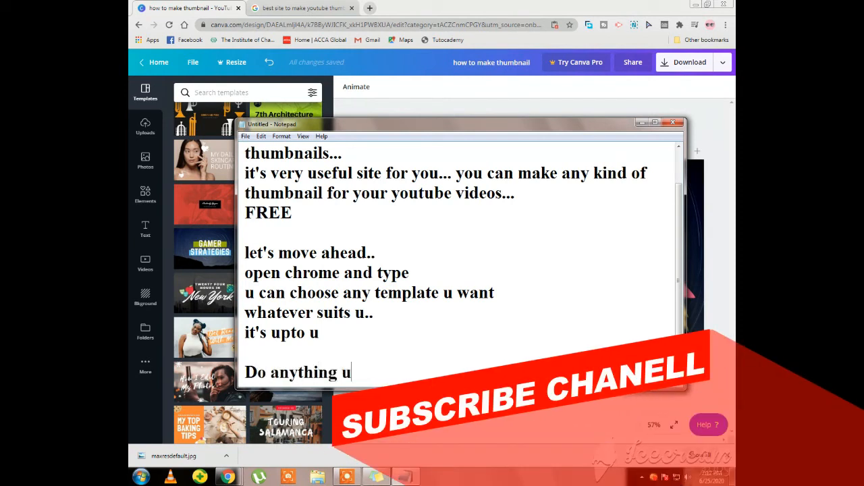
{"action": "type", "text": " want.. u will be provided evry"}
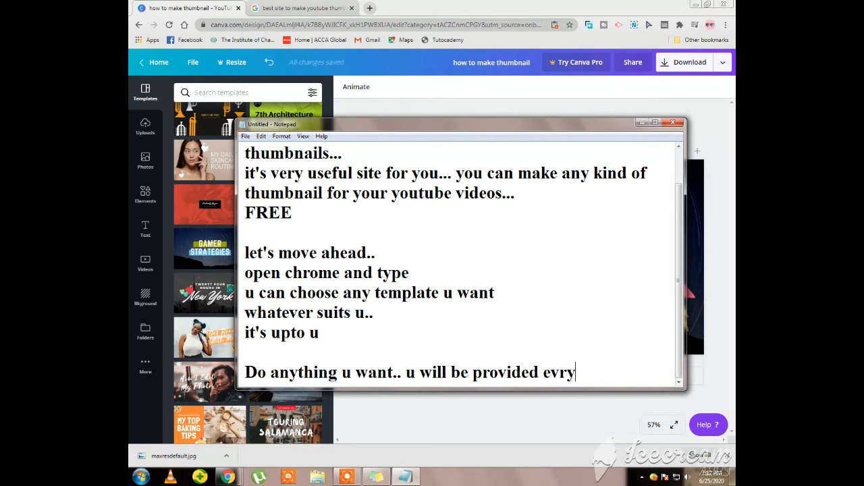
{"action": "key", "text": "Return"}
{"action": "key", "text": "Return"}
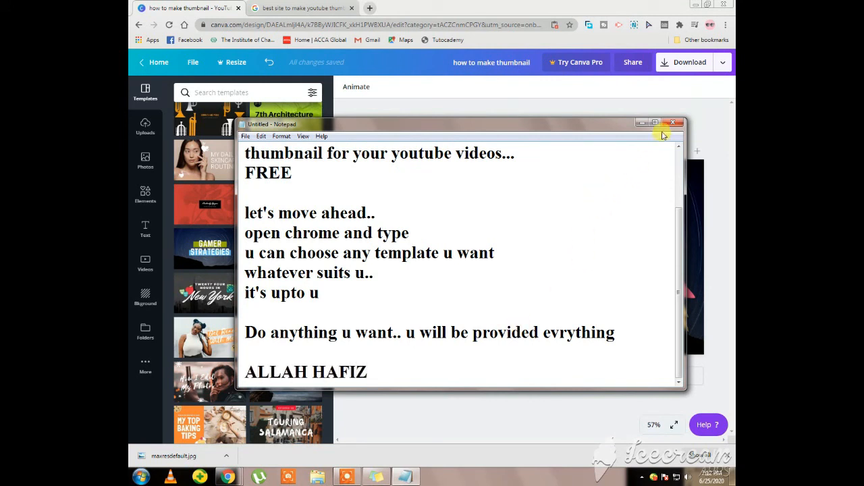
Minimize Notepad and the browser to reveal the desktop, and bring up the Start menu.
{"action": "left_click", "coordinate": [641, 122]}
{"action": "left_click", "coordinate": [695, 5]}
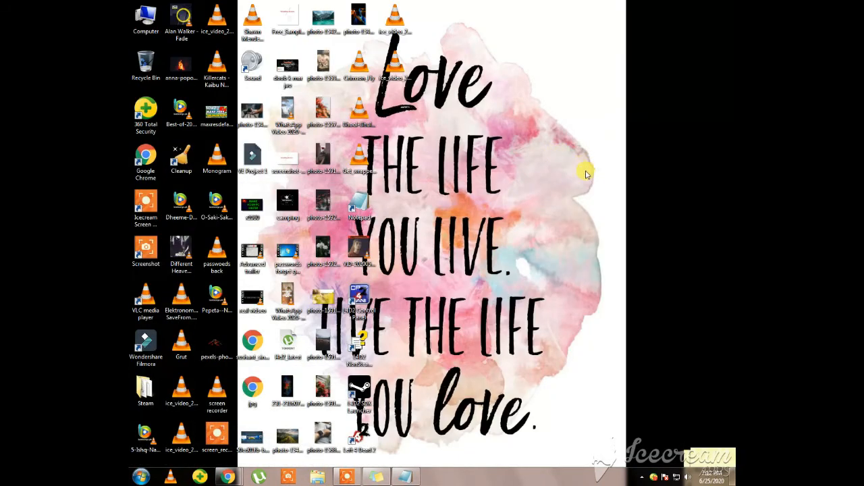
{"action": "right_click", "coordinate": [586, 174]}
{"action": "left_click", "coordinate": [592, 181]}
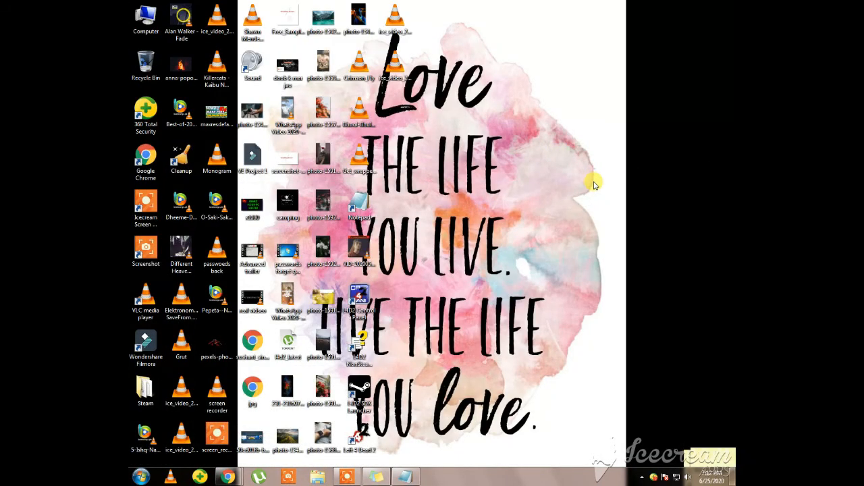
{"action": "key", "text": "super"}
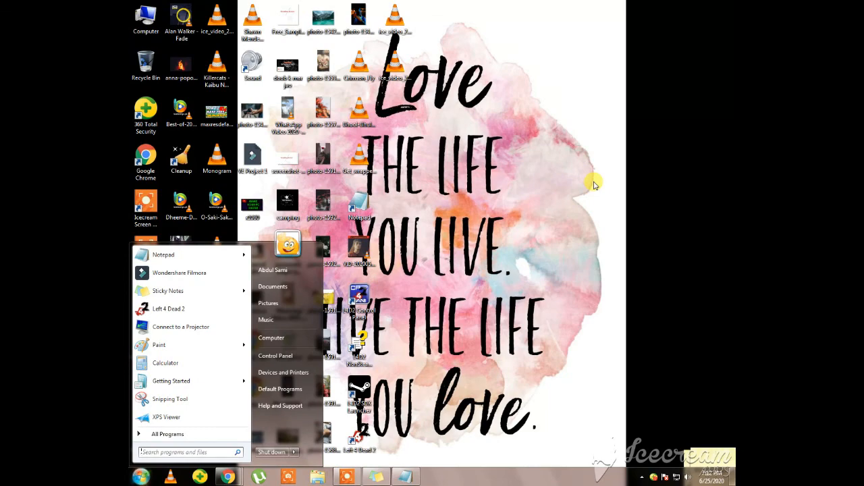